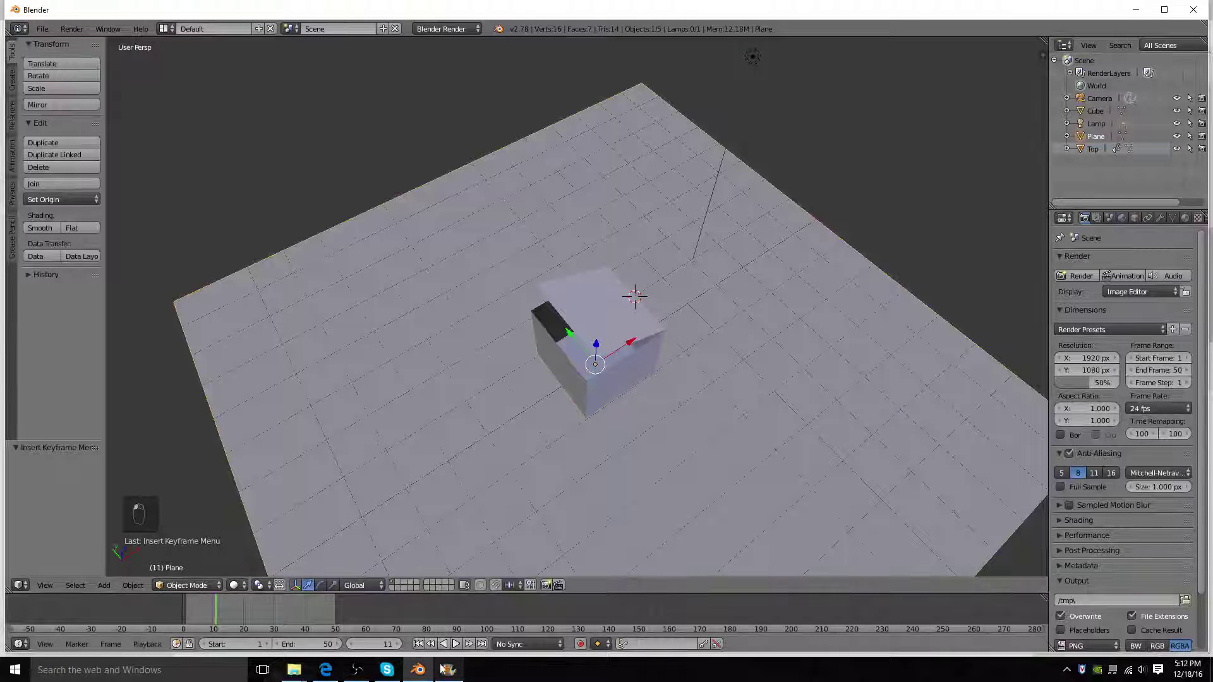
Play the finished swinging-lid animation, then start a new default file.
click(455, 644)
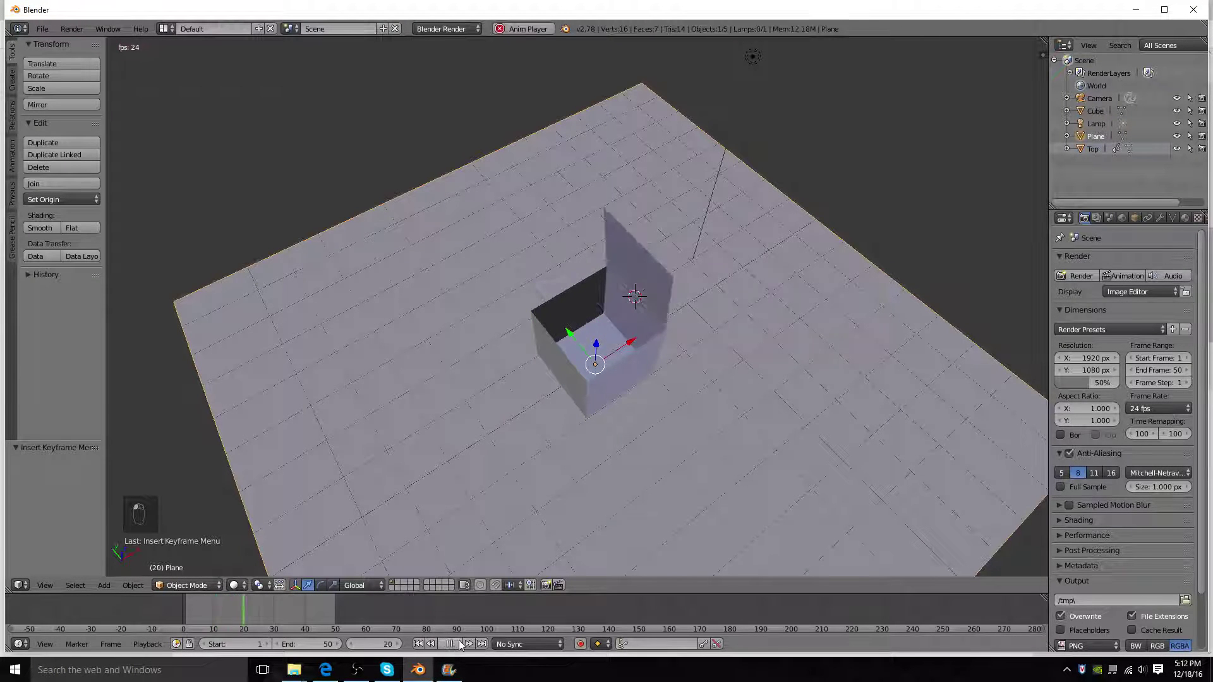
middle_drag(787, 233, 730, 227)
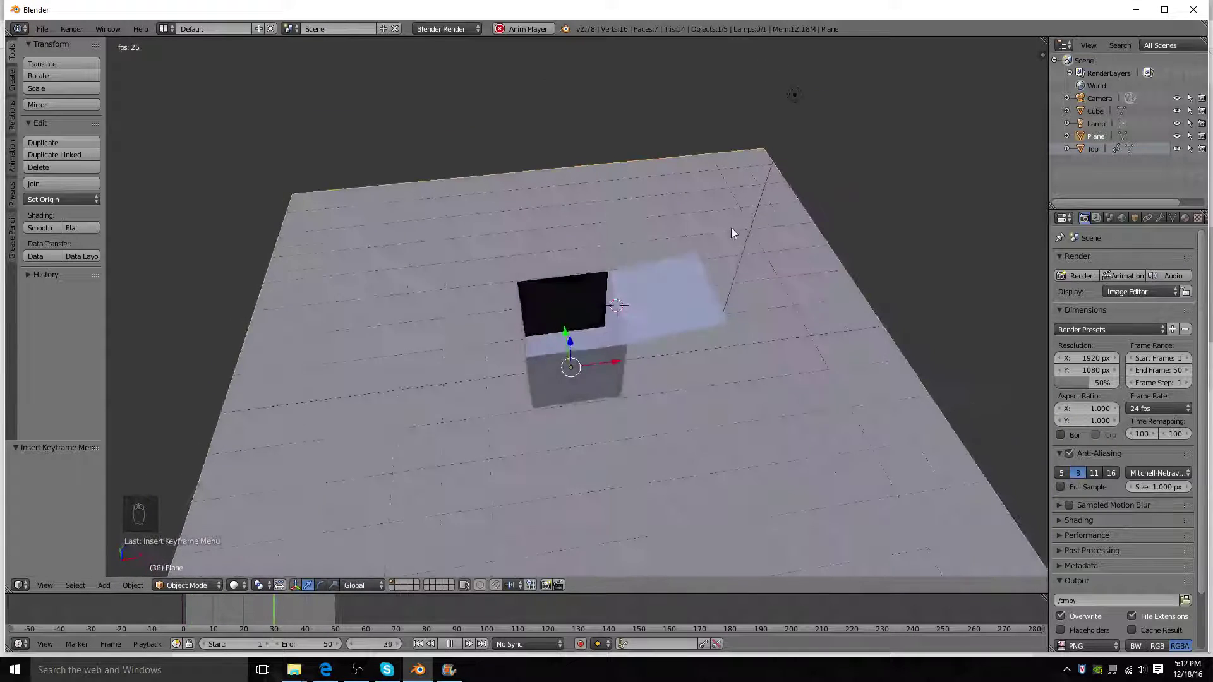
click(45, 28)
click(65, 51)
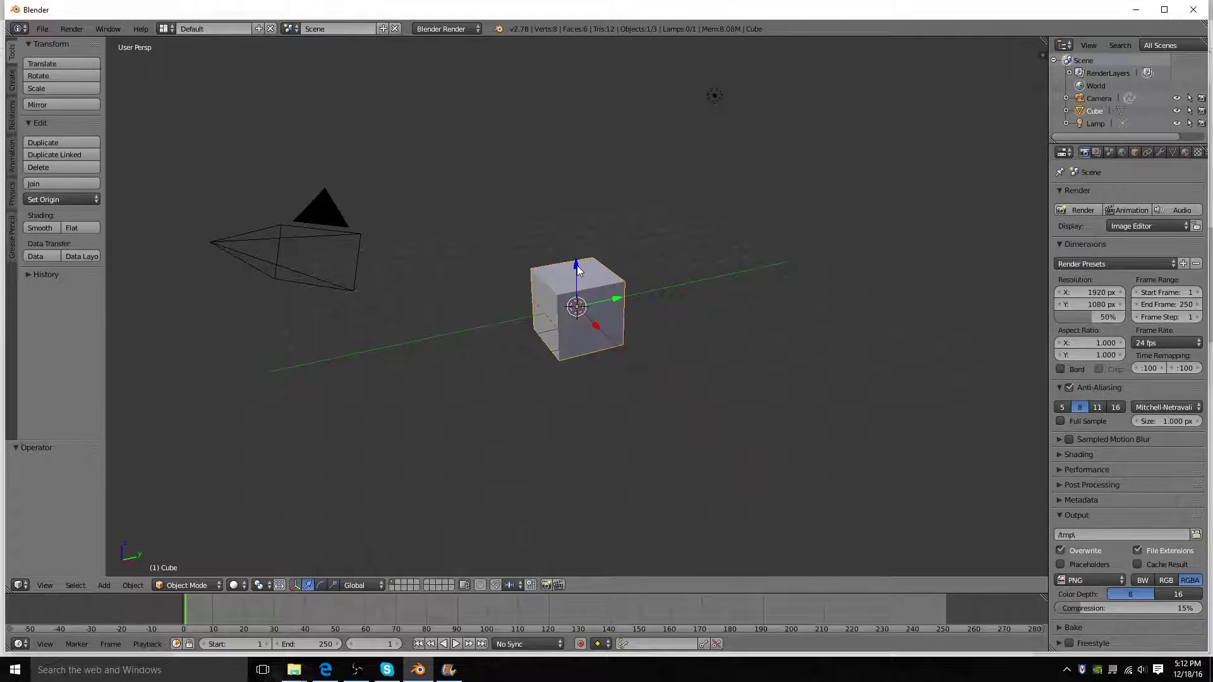
Lift the default cube to Z 1.223 and turn on the Screencast Keys display.
drag(577, 266, 583, 226)
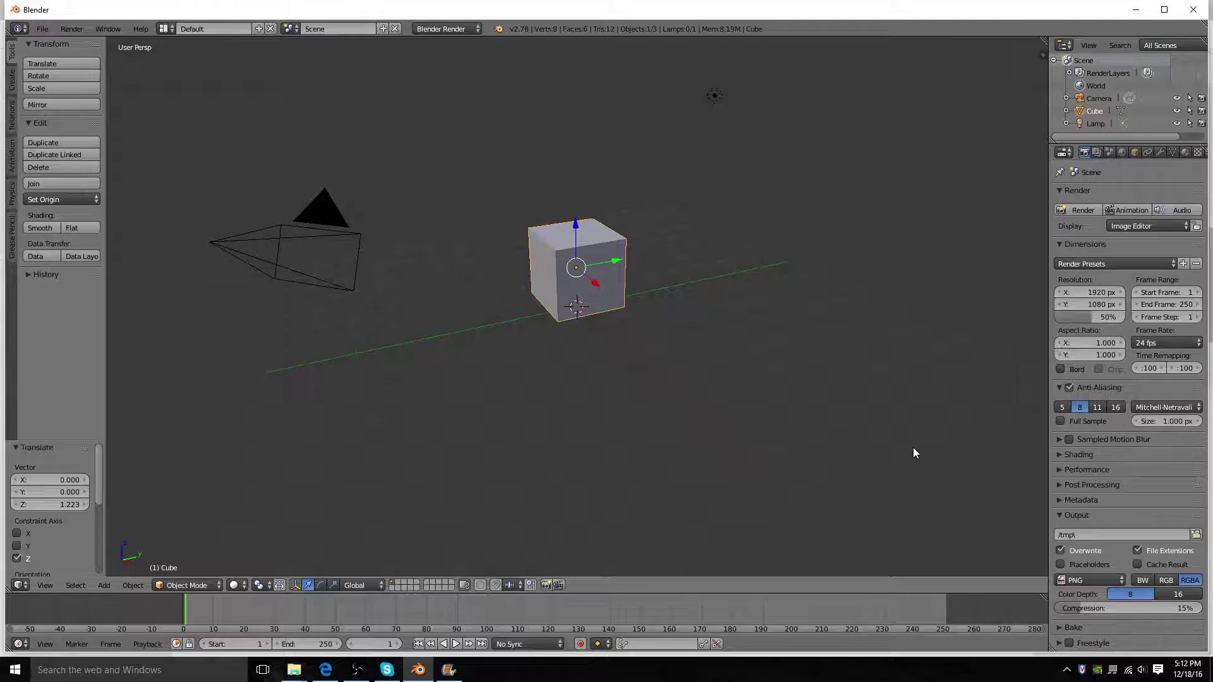
key(n)
scroll(993, 452, down, 5)
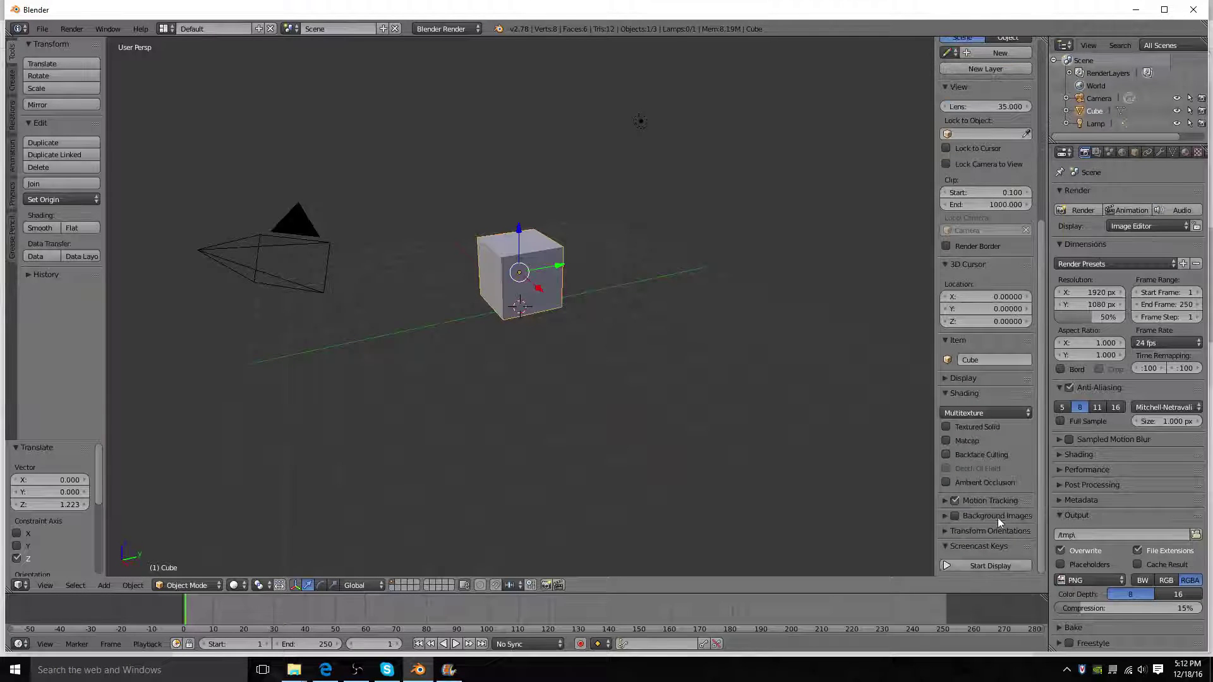
click(988, 562)
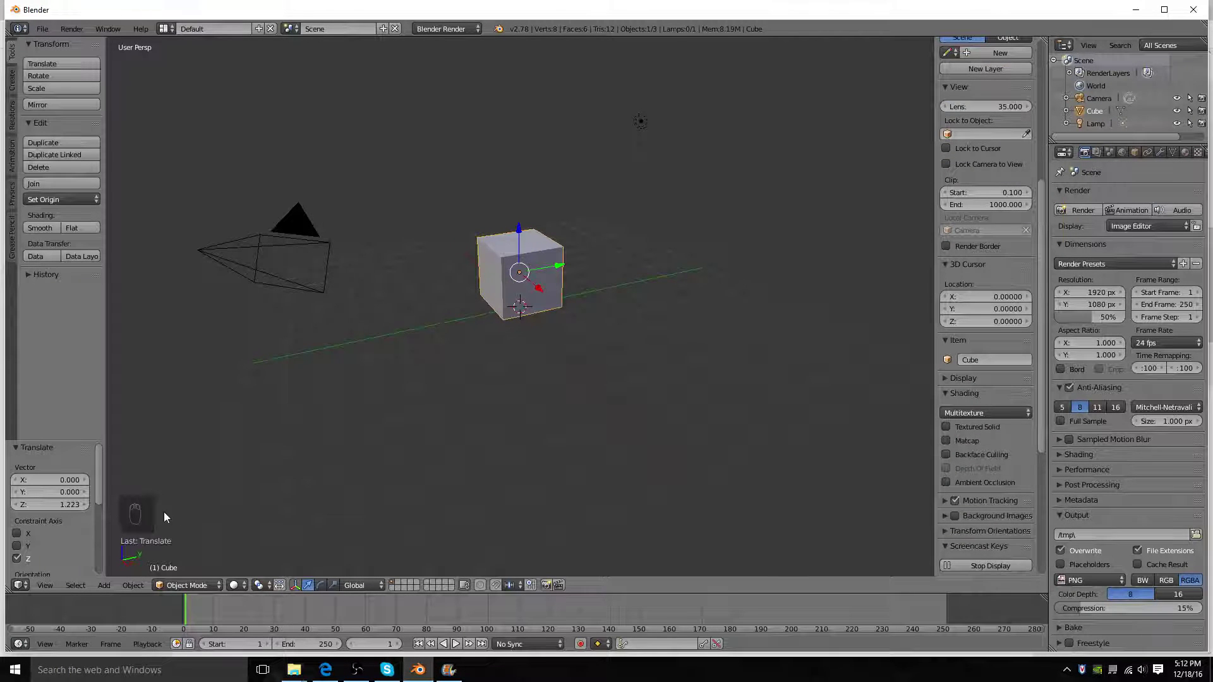
key(n)
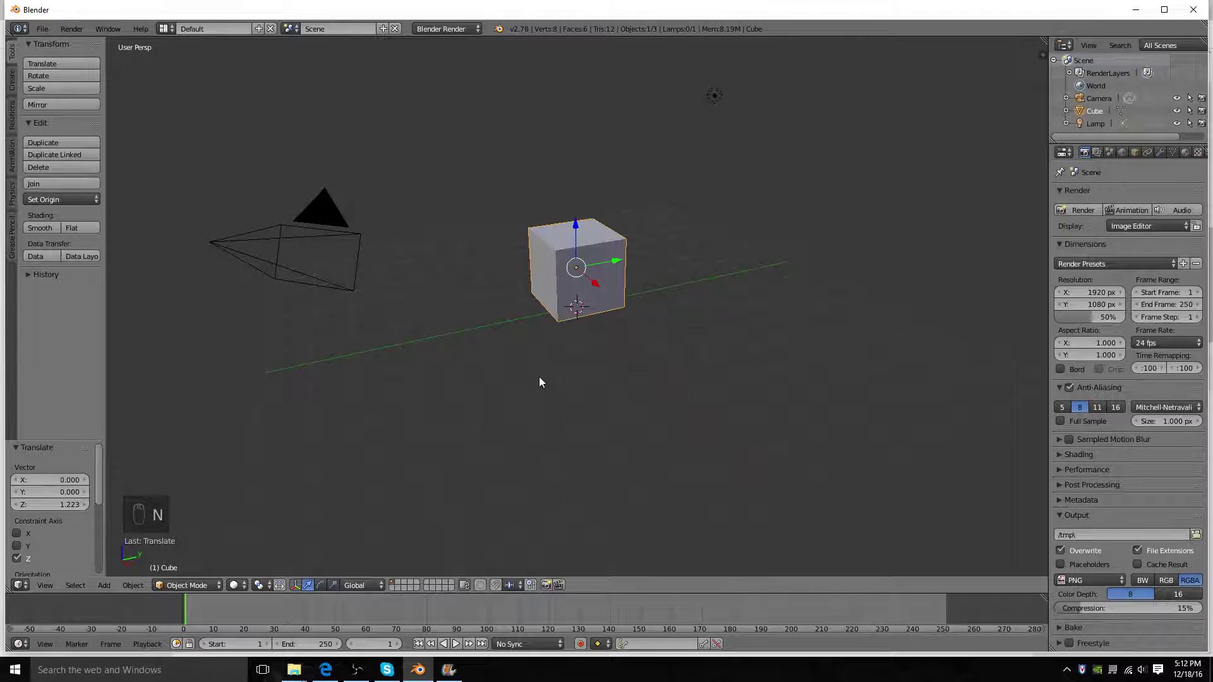
Add a mesh plane beneath the cube from the Add menu.
key(shift+a)
mouse_move(438, 327)
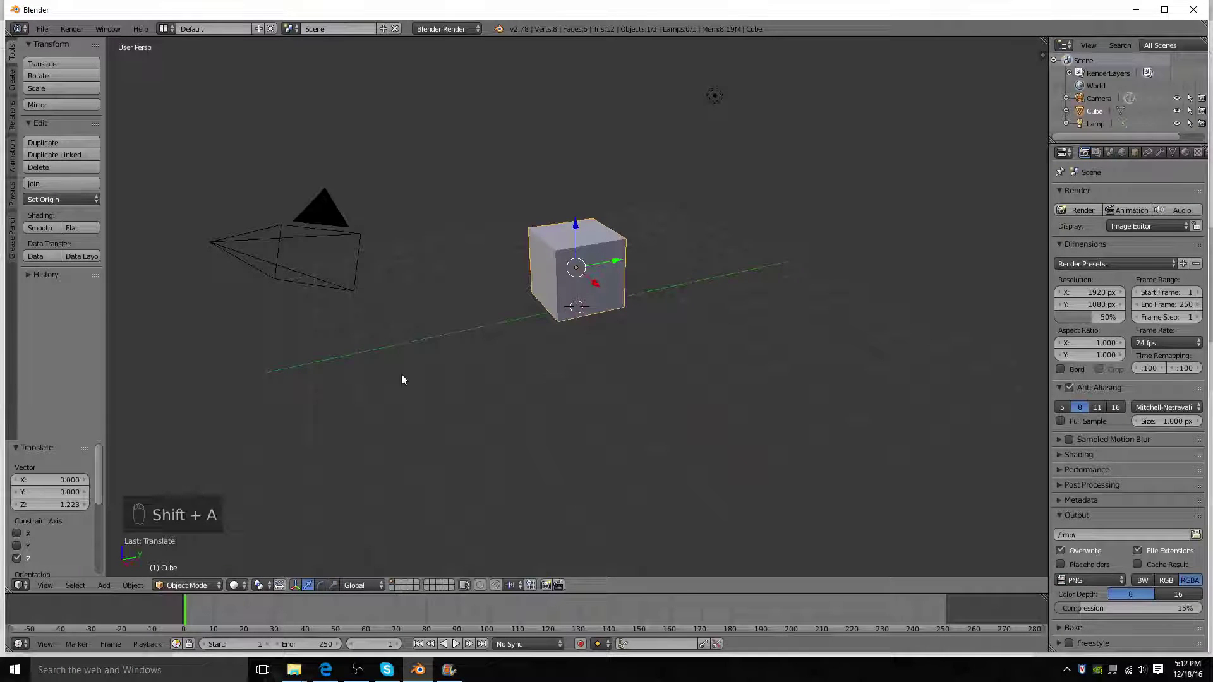
key(shift+a)
mouse_move(407, 374)
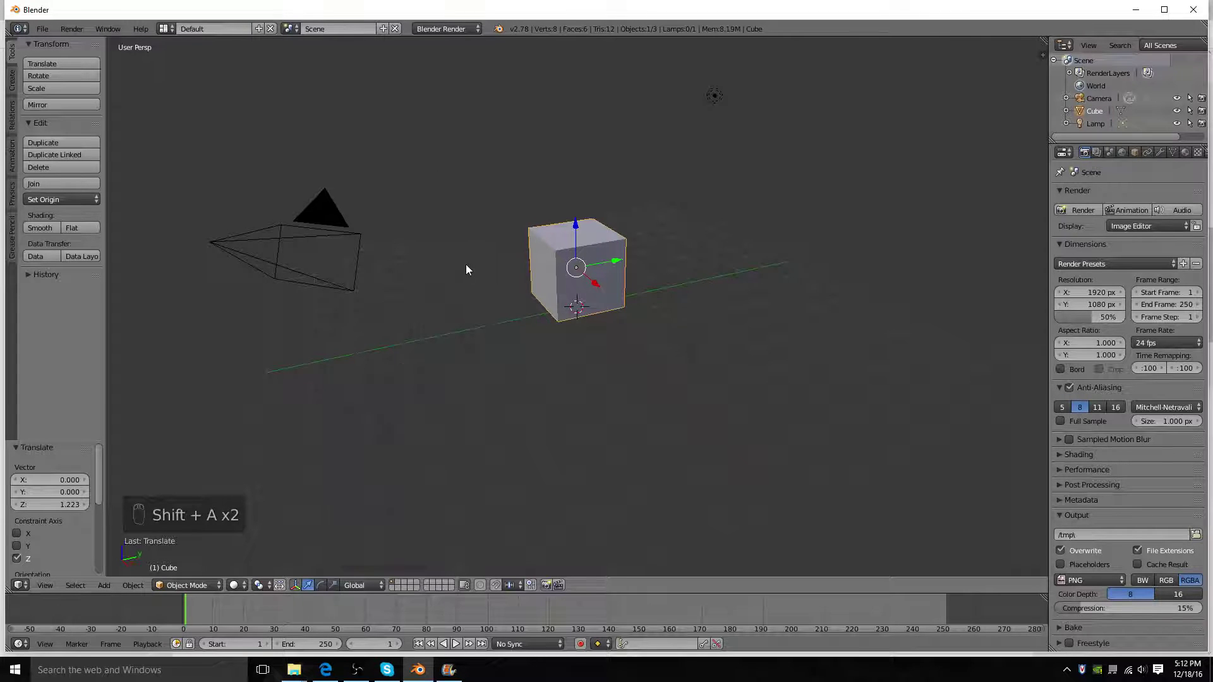
key(shift+a)
mouse_move(469, 266)
click(518, 266)
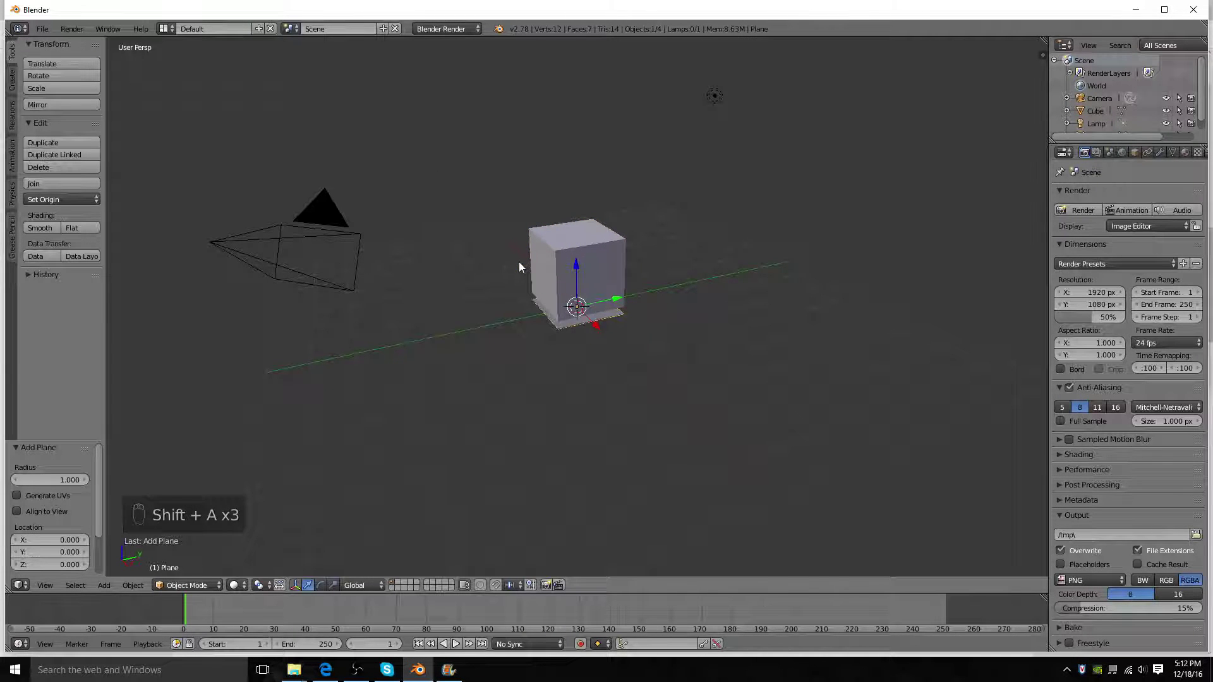
key(d)
Scale the plane up to 8.088 as the ground, then select the cube.
key(s)
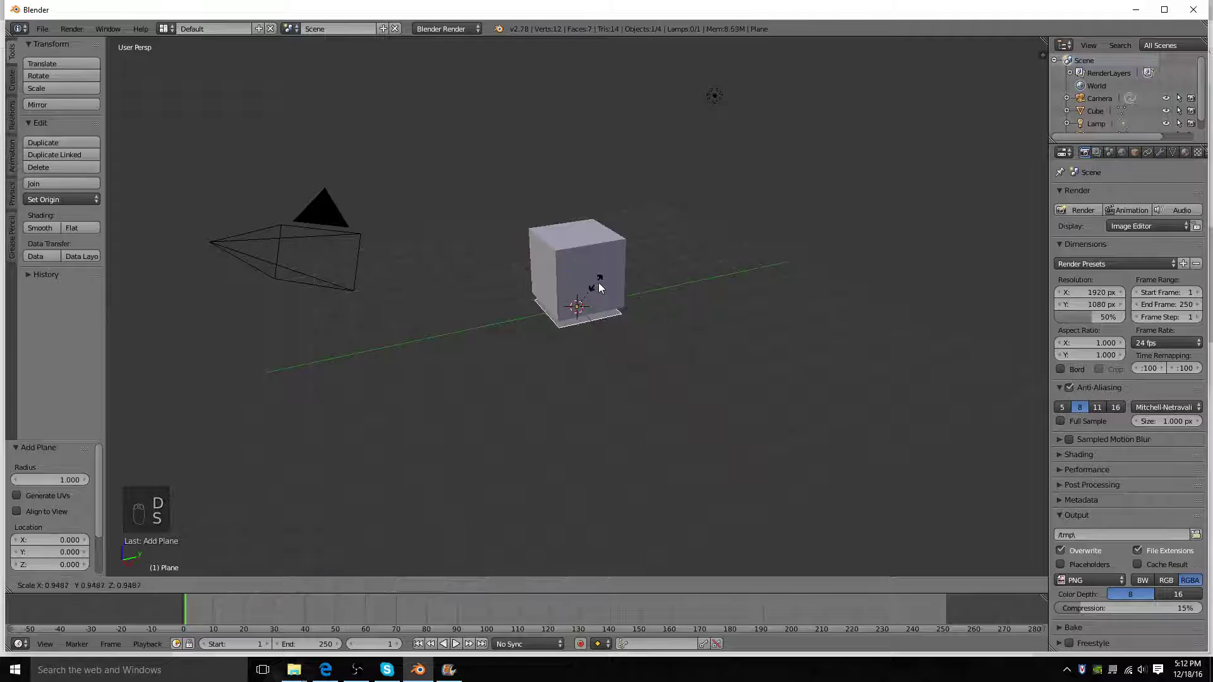
click(831, 256)
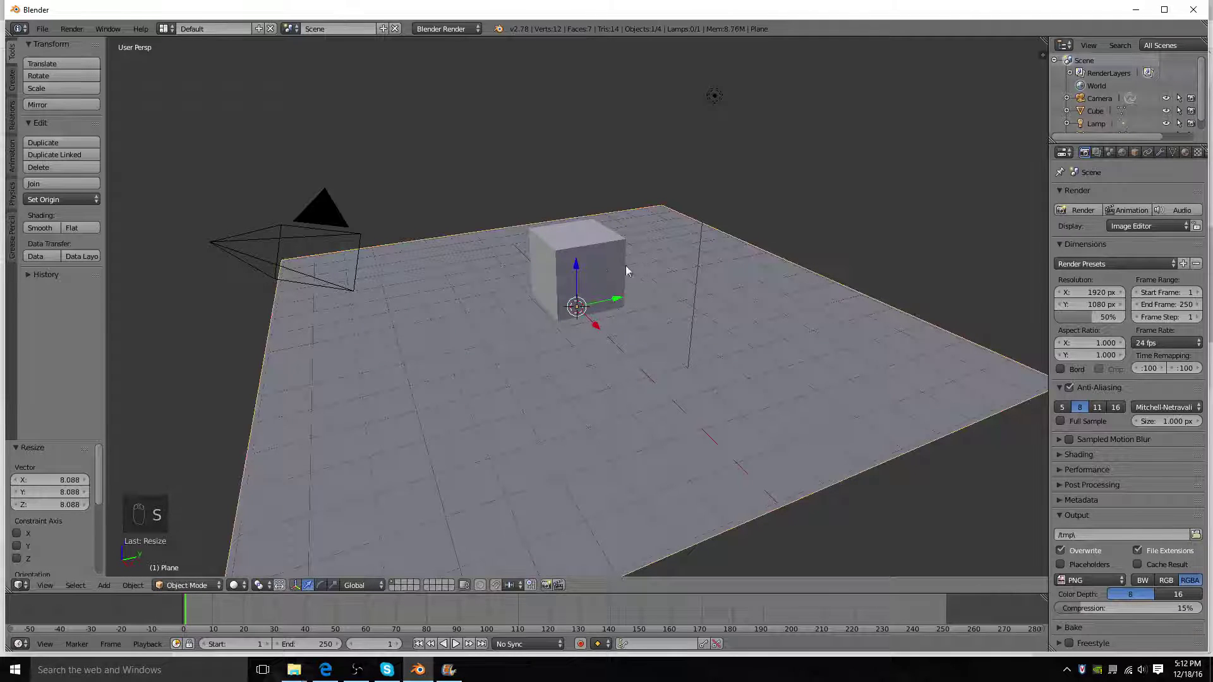
right_click(603, 269)
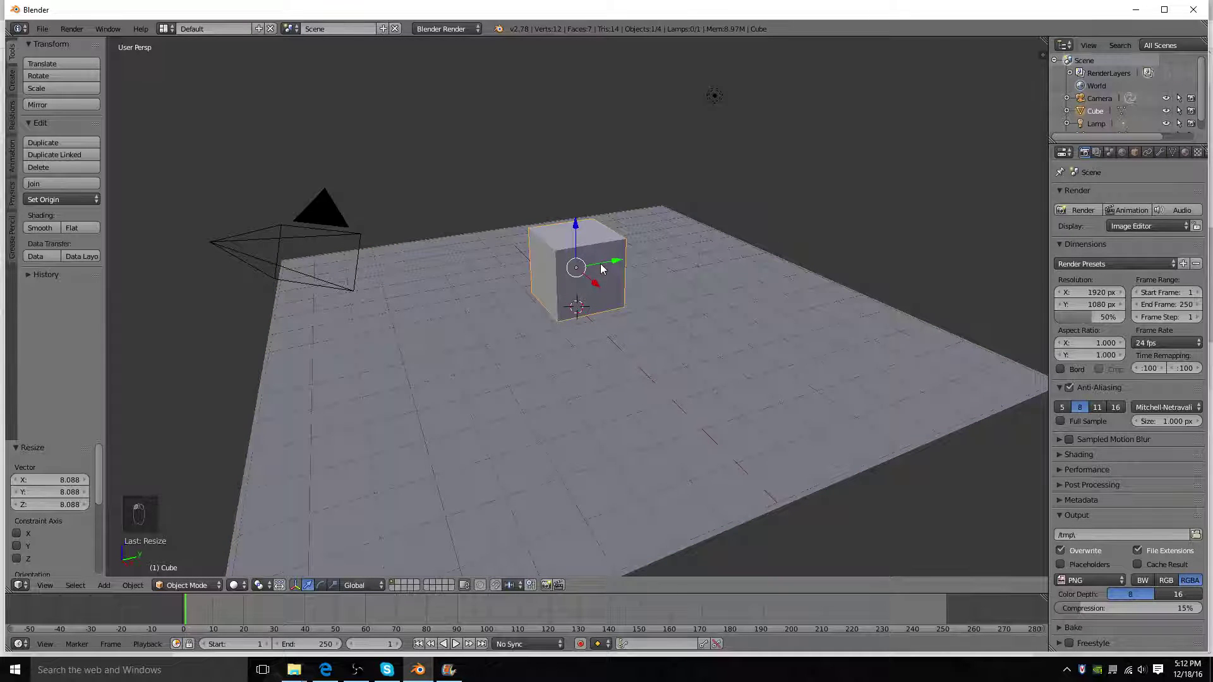
Orbit to a top-down view and switch the cube into Edit Mode.
middle_drag(611, 239, 590, 289)
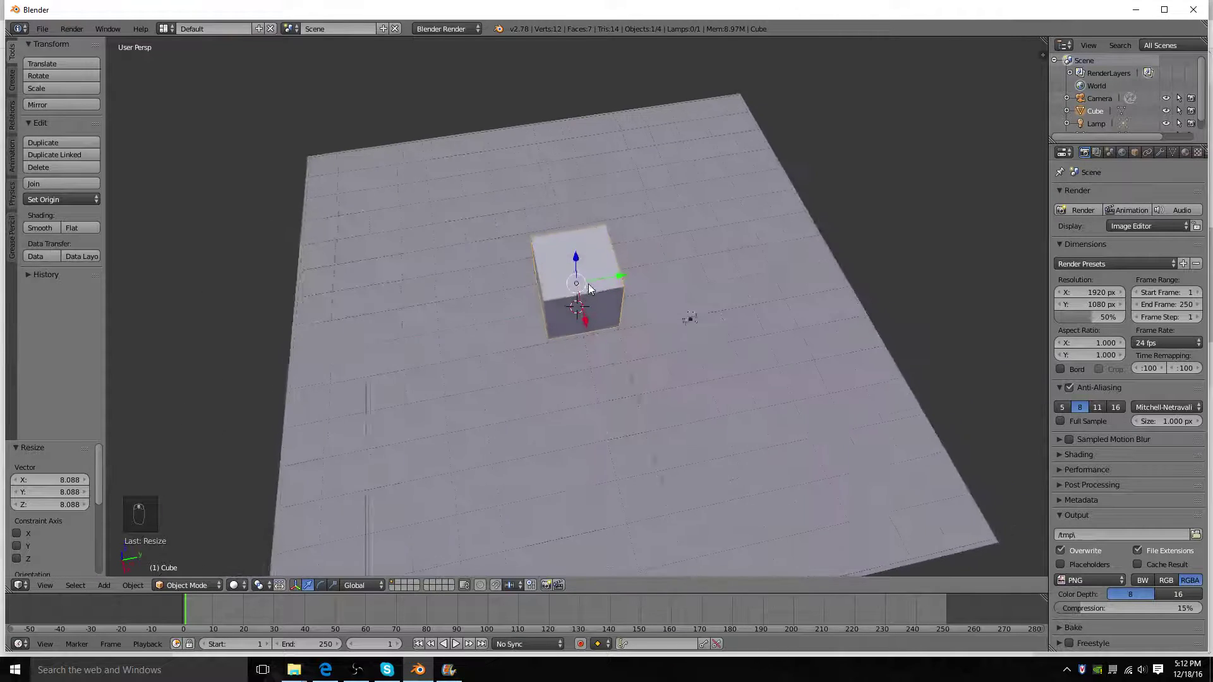
scroll(589, 288, up, 3)
key(Tab)
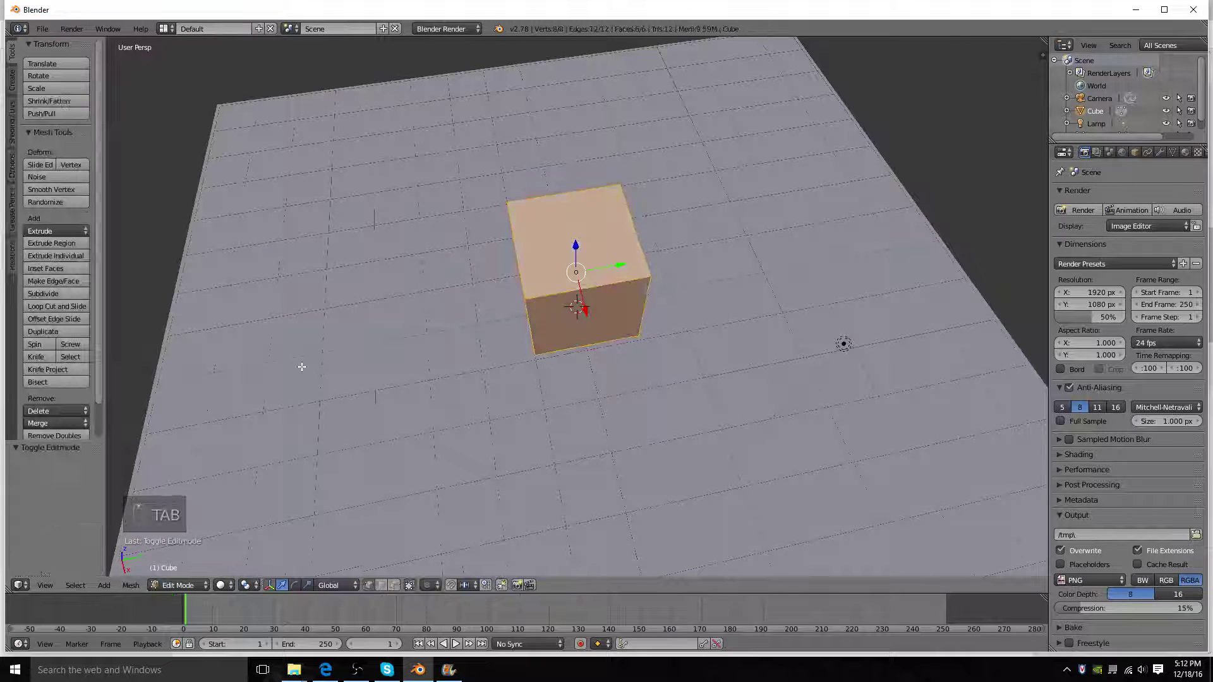
click(194, 589)
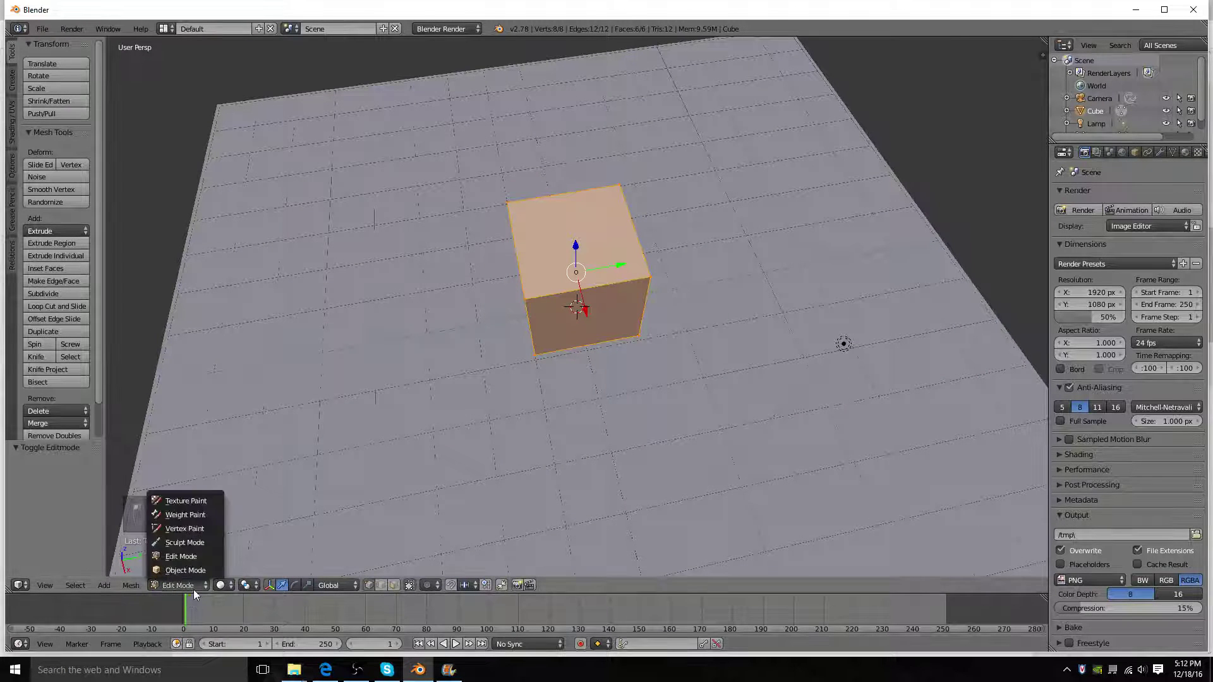
click(191, 556)
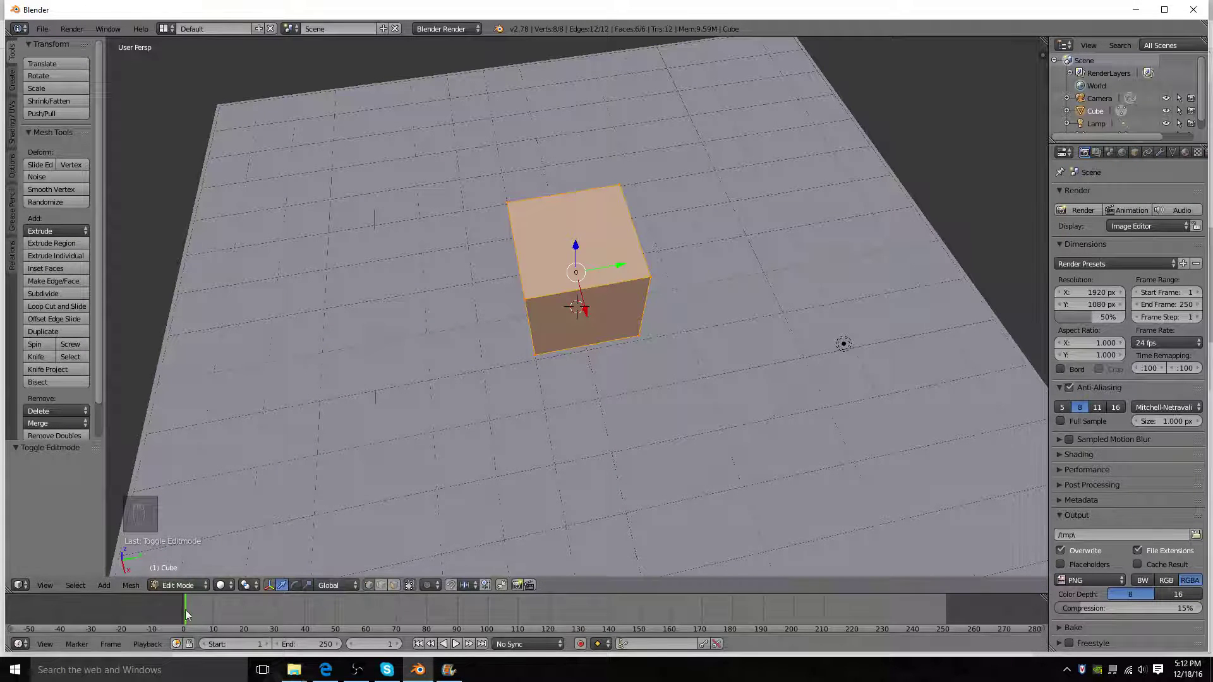
key(Tab)
key(Tab)
key(Tab)
key(Tab)
key(Tab)
key(Tab)
key(Tab)
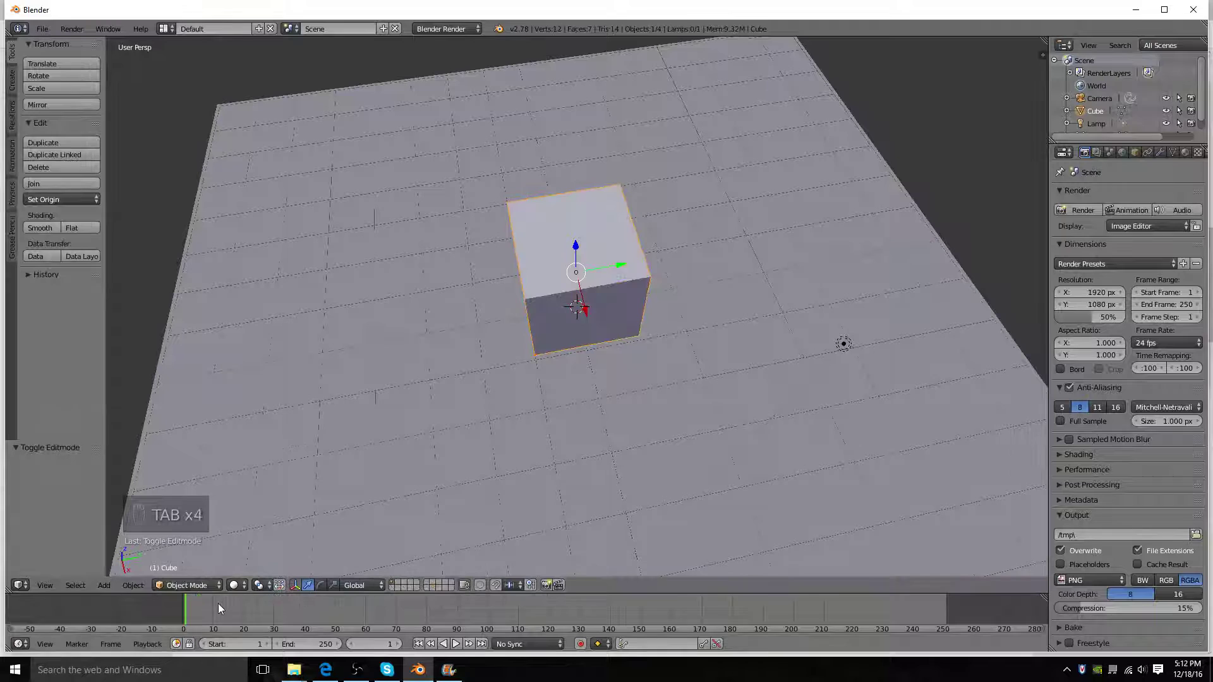
key(Tab)
key(Tab)
key(Tab)
key(Tab)
key(Tab)
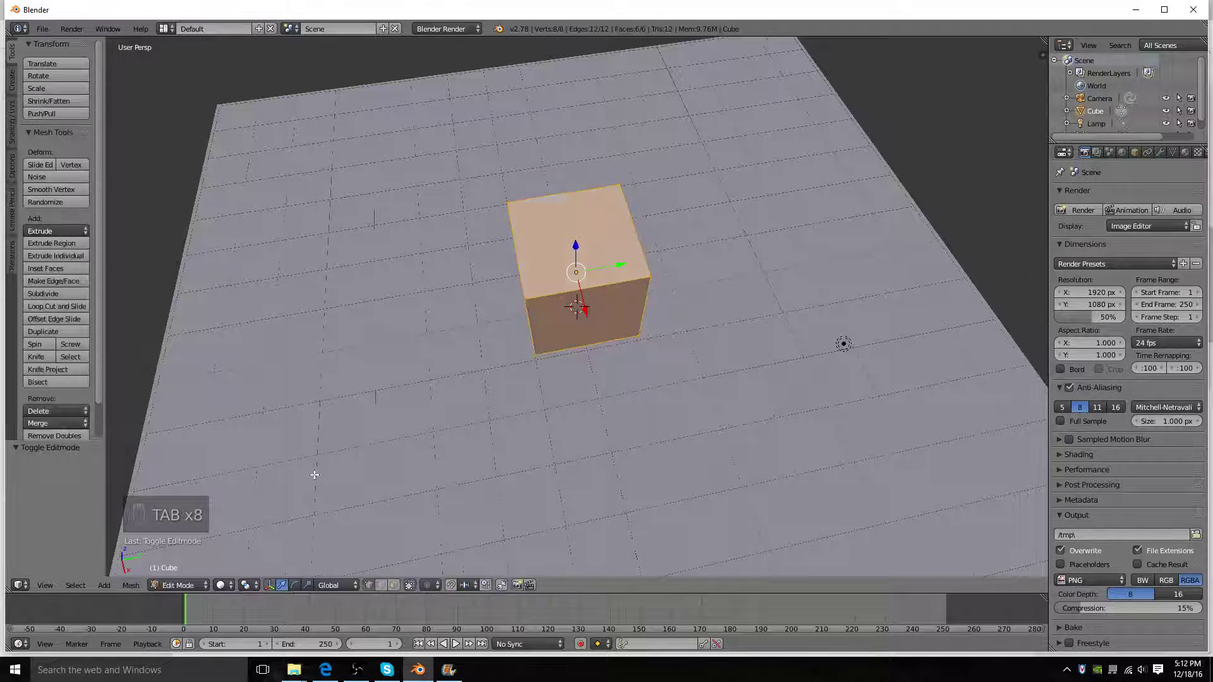
key(Tab)
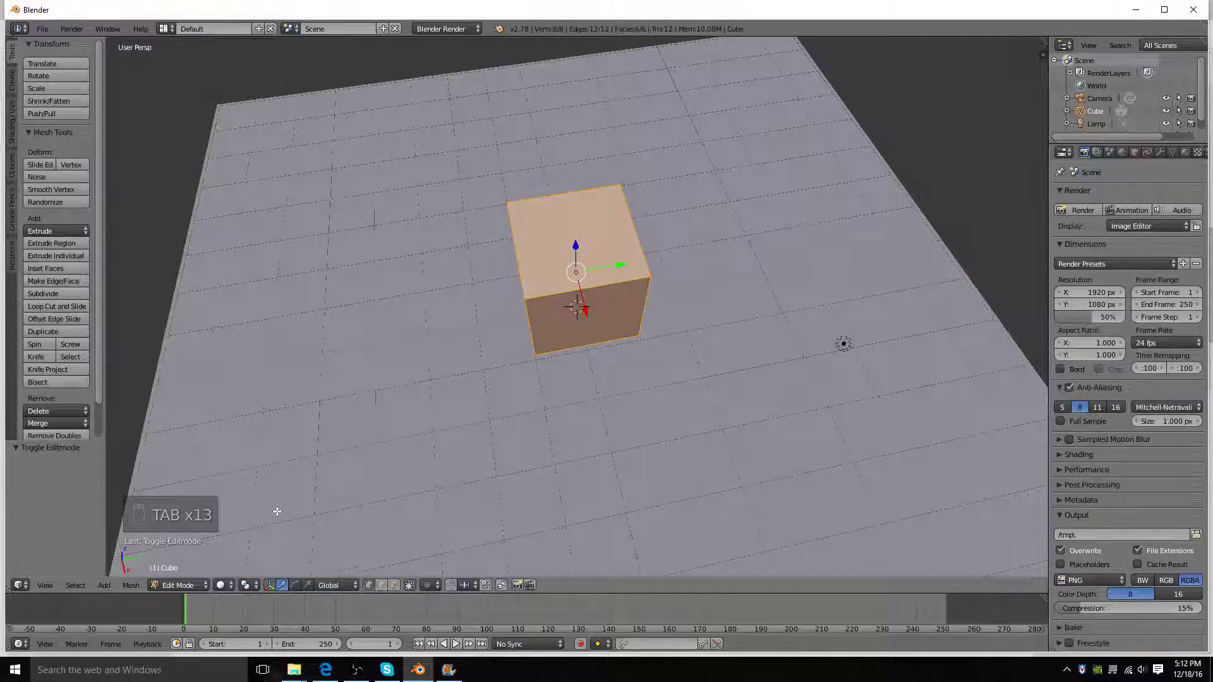
In Face select mode, pick the cube's top face and separate it by Selection.
click(394, 585)
middle_drag(709, 292, 658, 252)
right_click(618, 246)
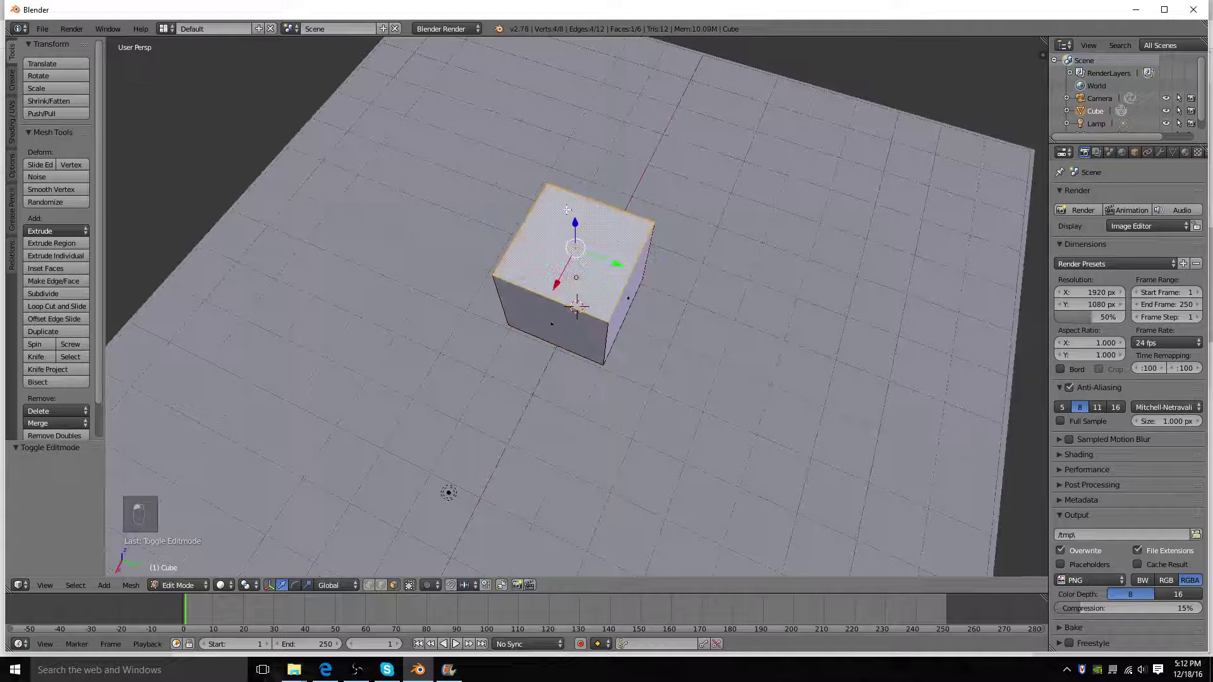
middle_drag(566, 209, 614, 205)
middle_drag(712, 313, 739, 262)
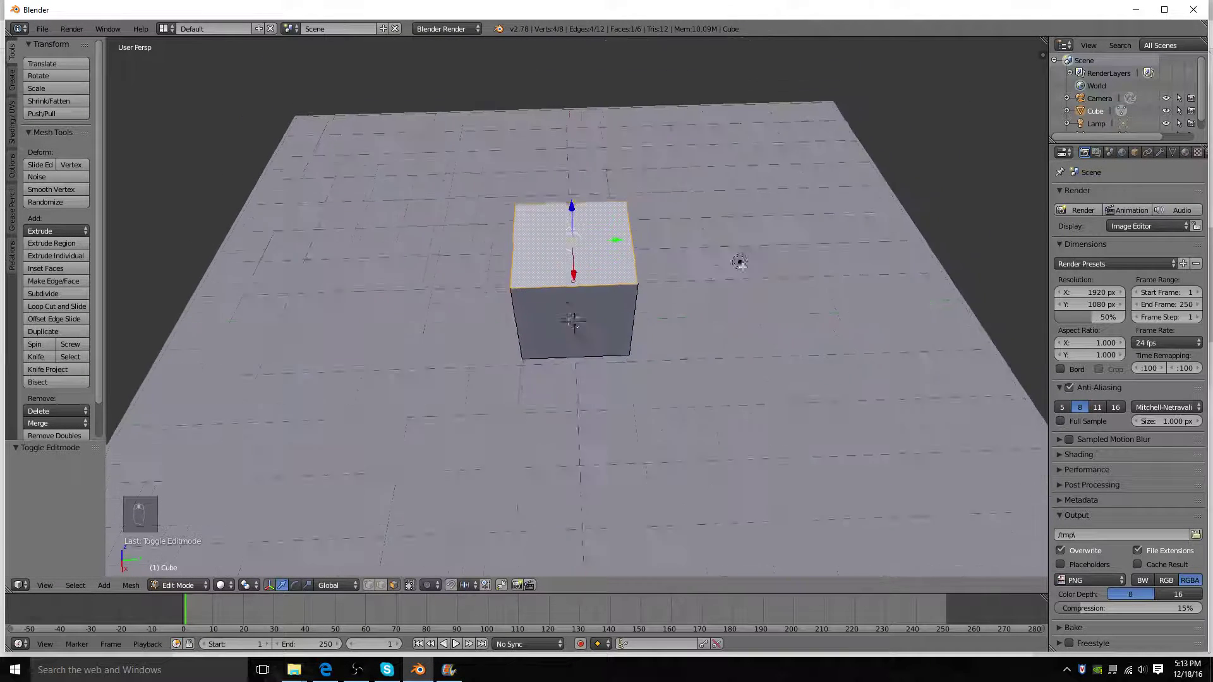
scroll(645, 320, up, 4)
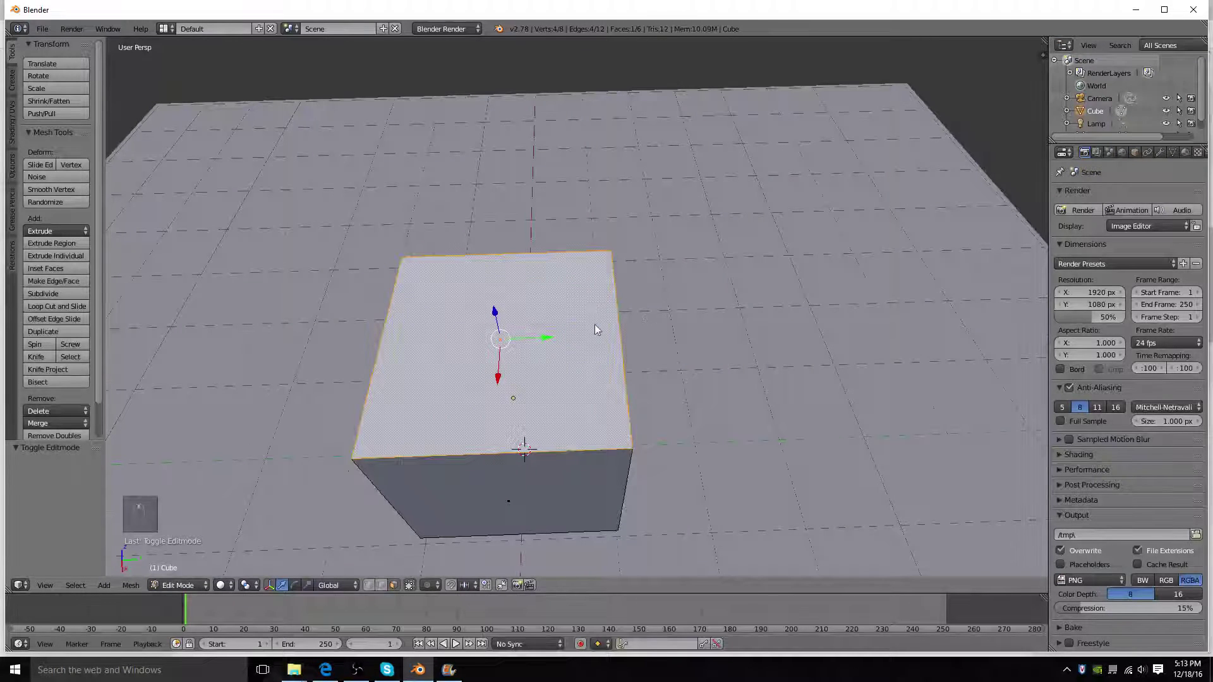
key(p)
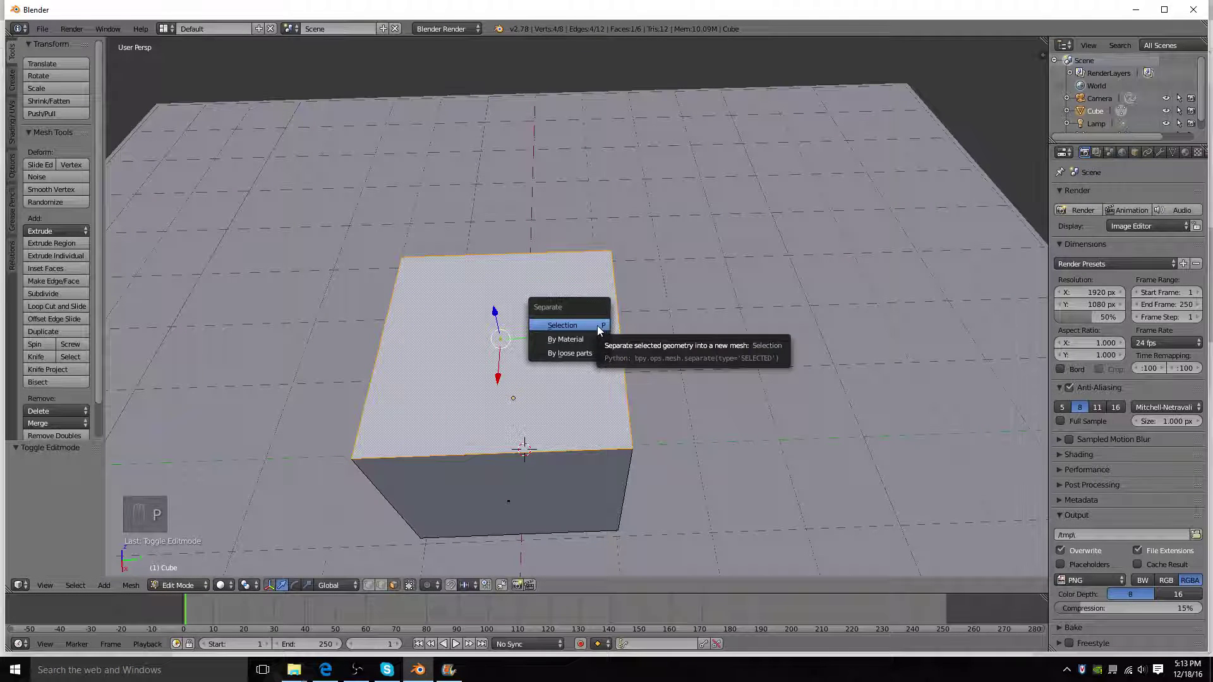
click(597, 325)
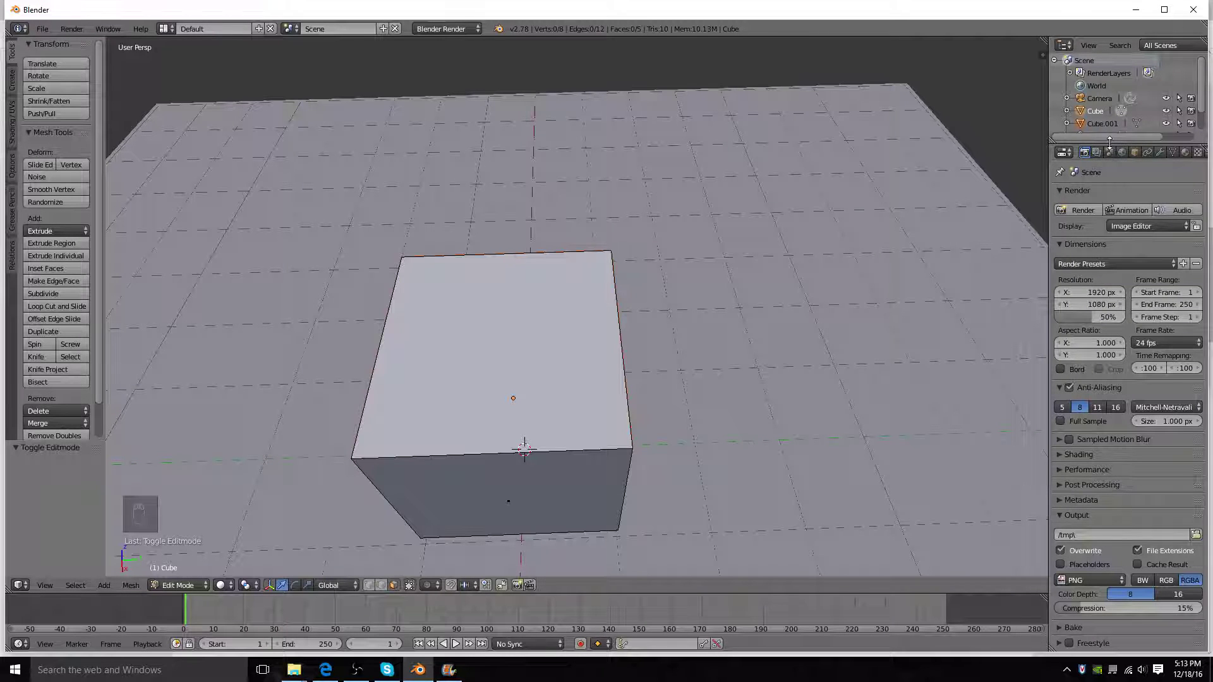
Rename Cube.001 to 'Top' in the Outliner.
drag(1109, 140, 1110, 296)
click(1100, 125)
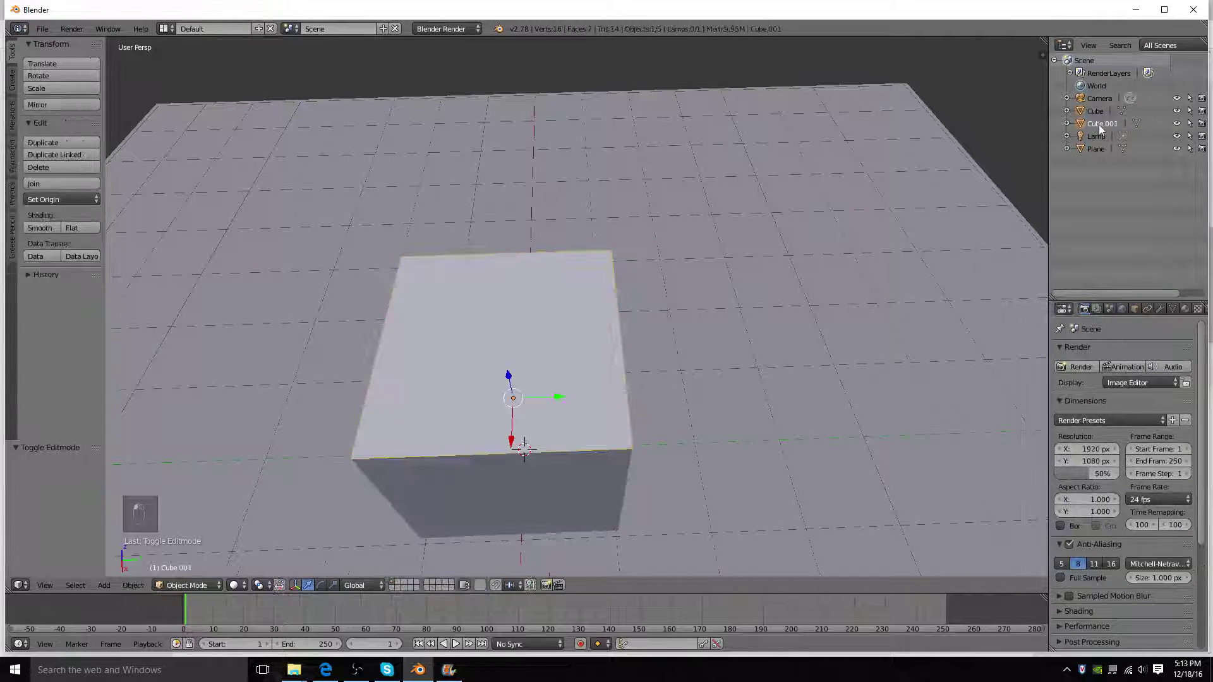
right_click(1100, 129)
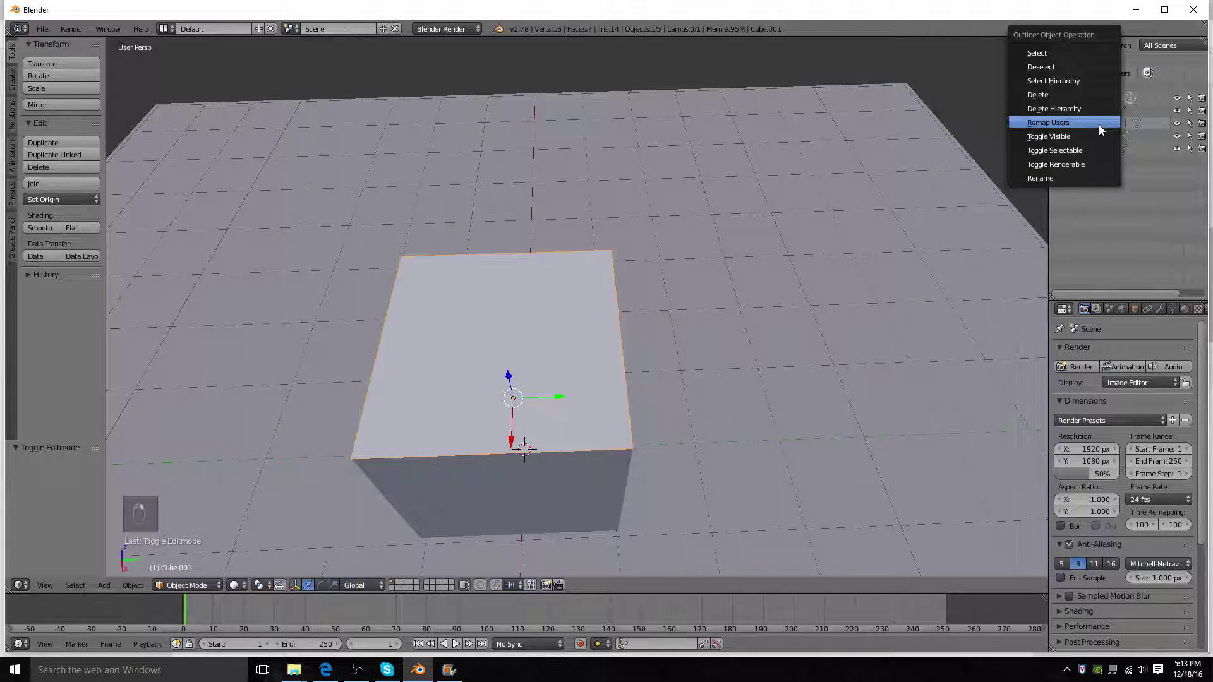
click(1040, 179)
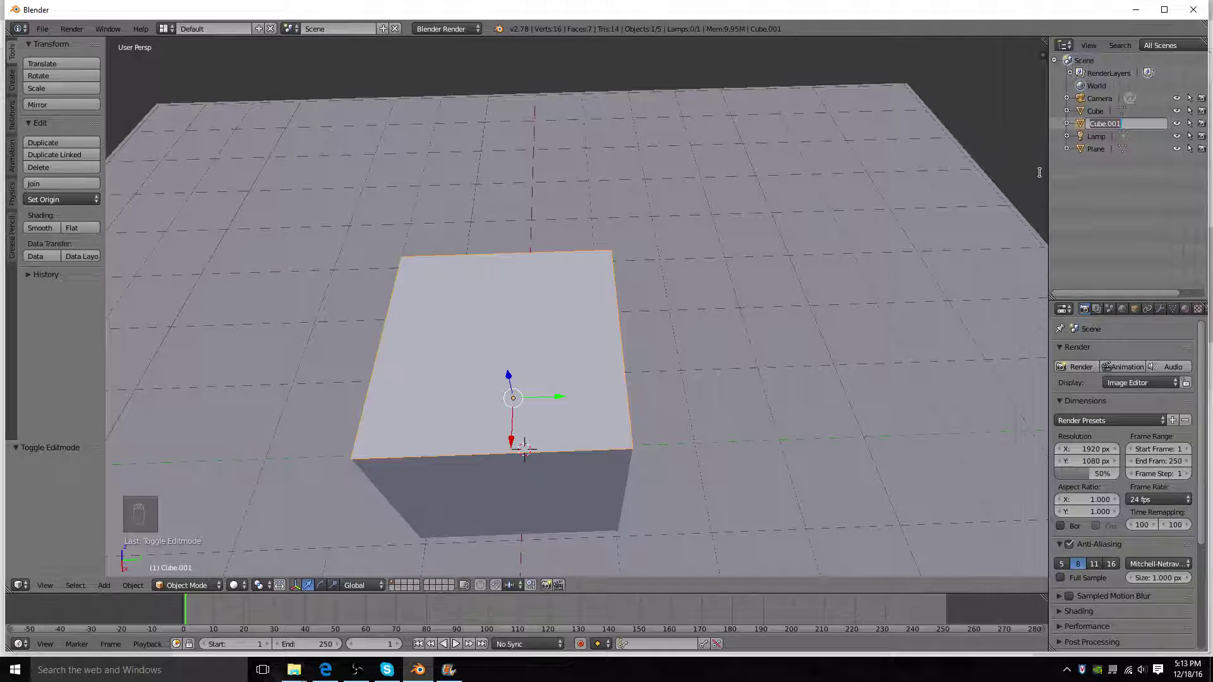
text(Top)
key(Return)
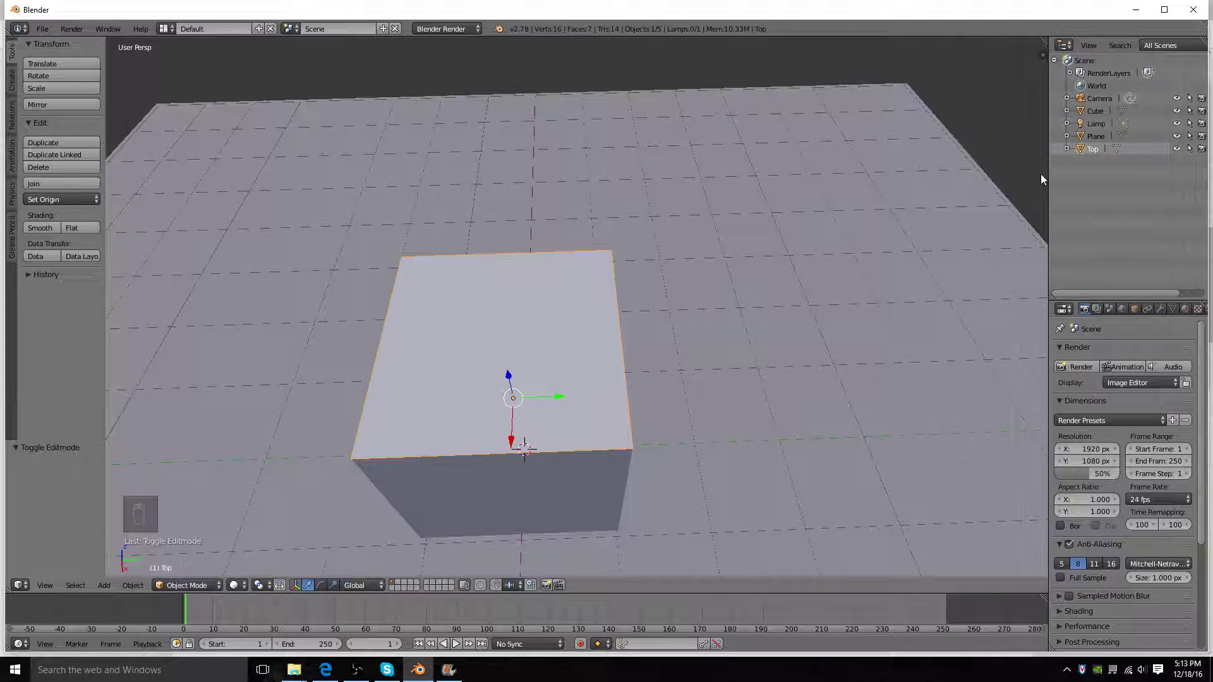
middle_drag(509, 214, 555, 273)
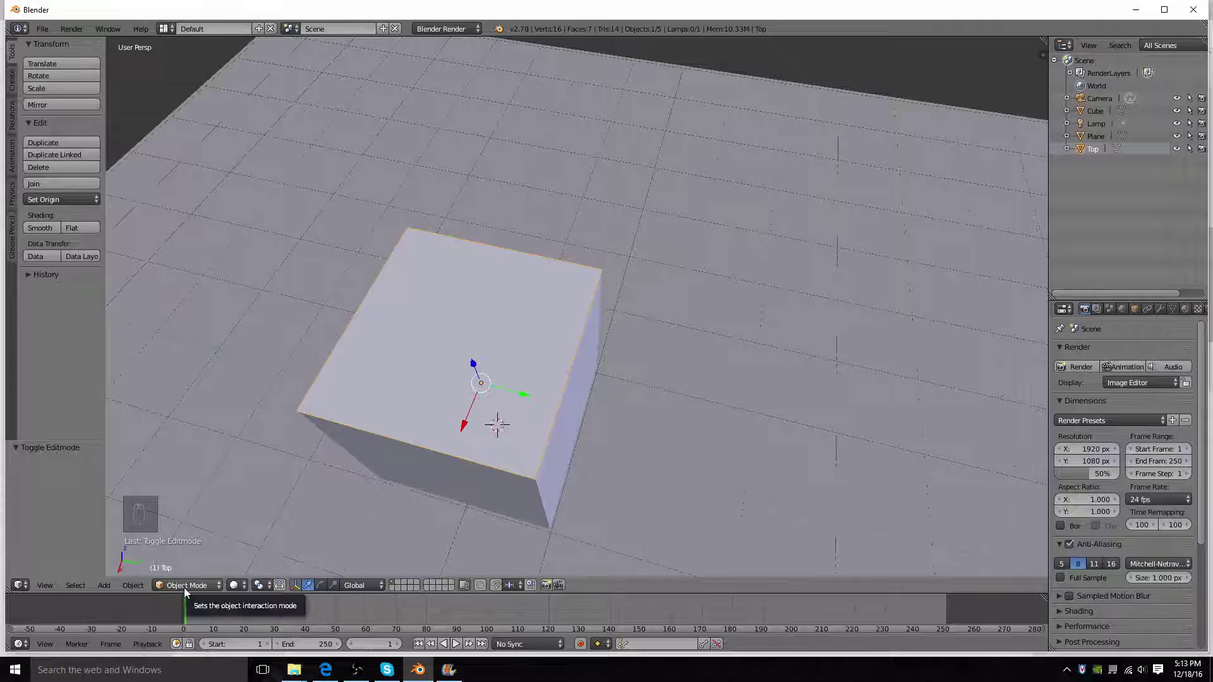
Enter Edit Mode on Top with Edge select mode active.
key(Tab)
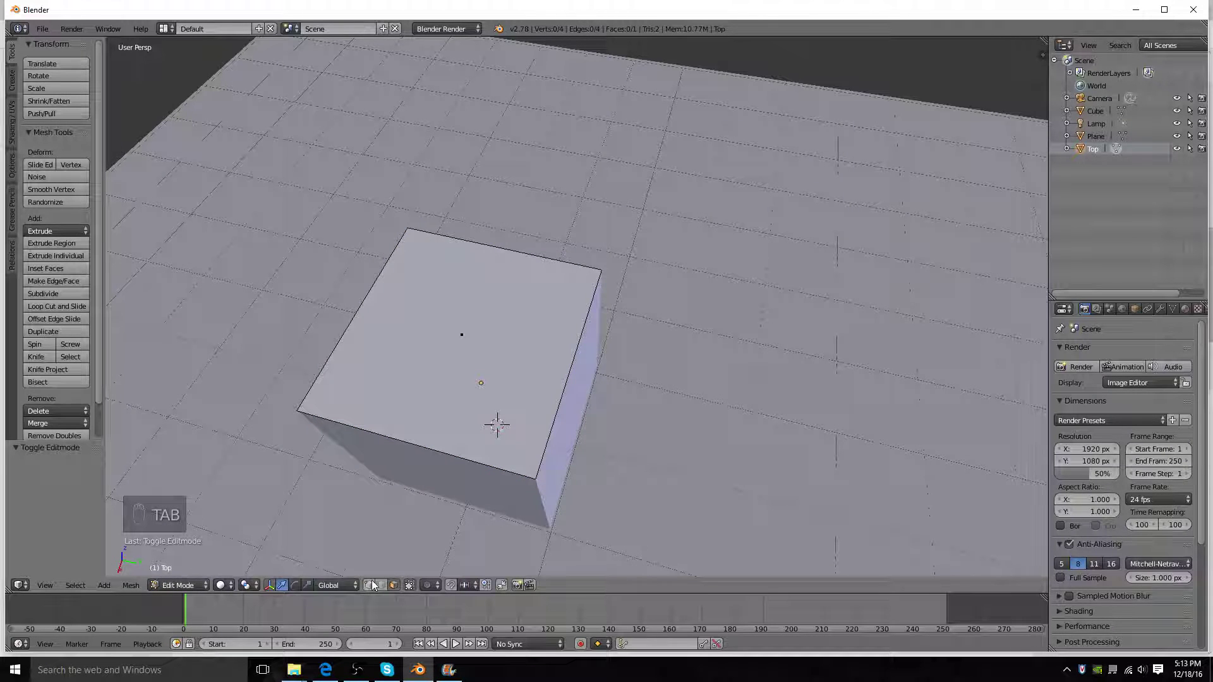
click(380, 585)
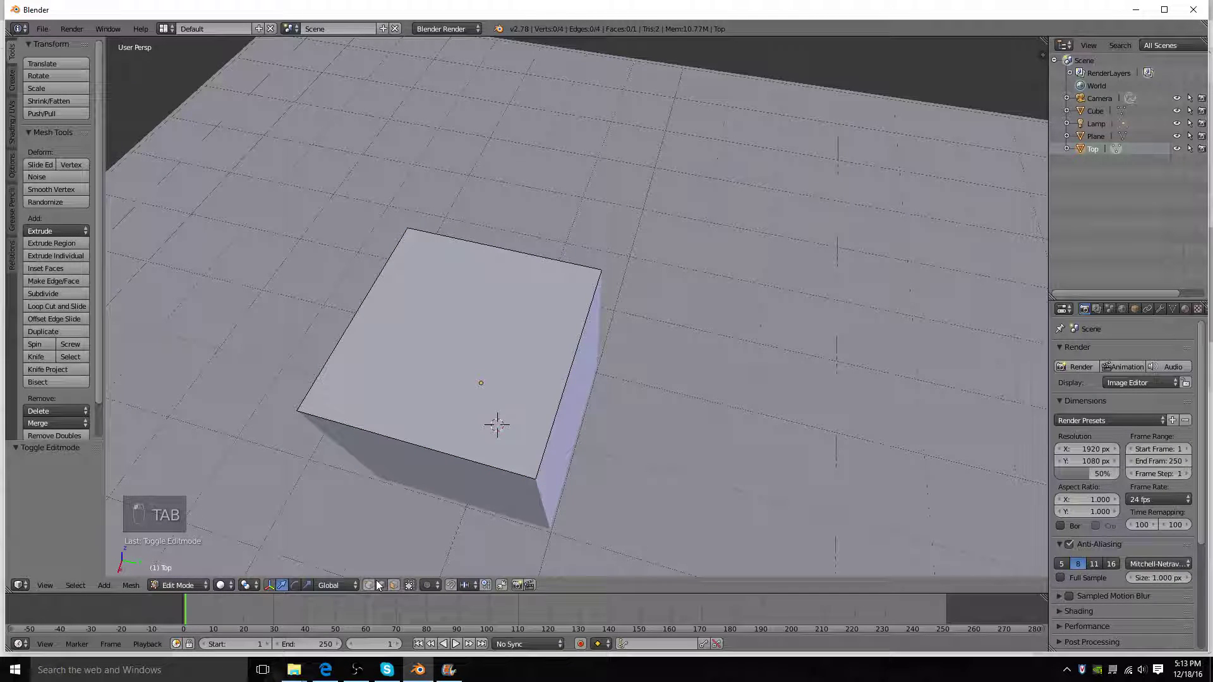
Select the lid's right edge as the hinge and snap the 3D cursor to it.
right_click(570, 367)
middle_drag(571, 366, 599, 289)
scroll(576, 326, up, 2)
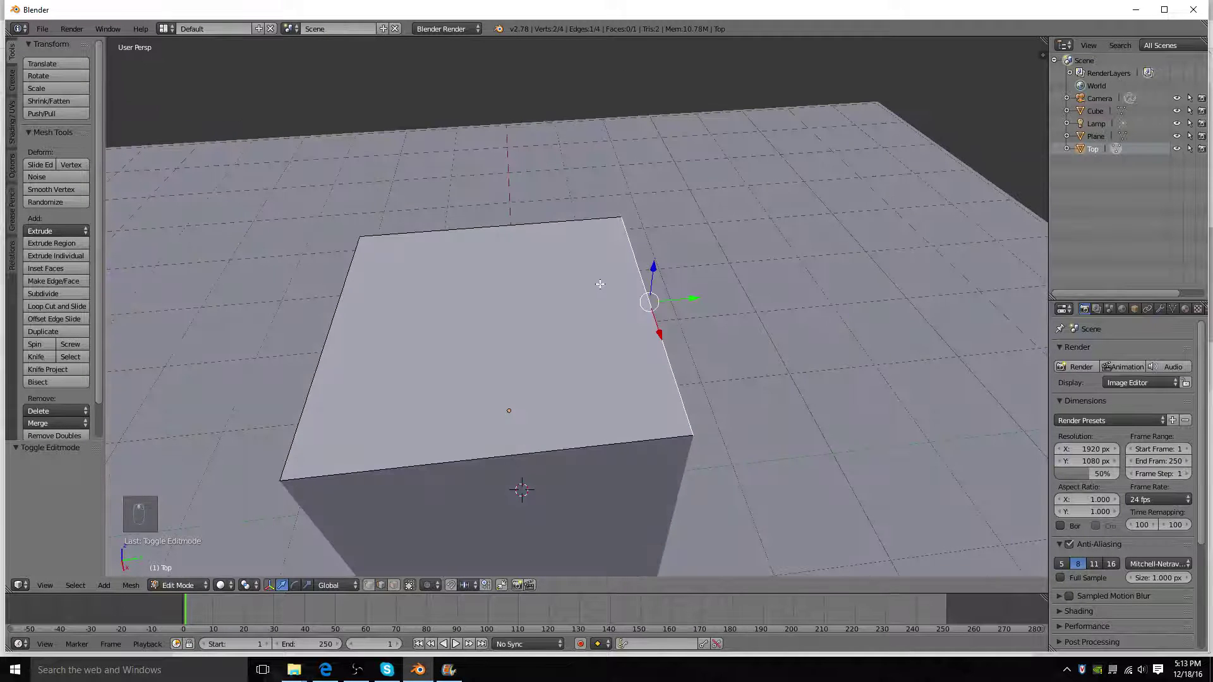
key(shift+s)
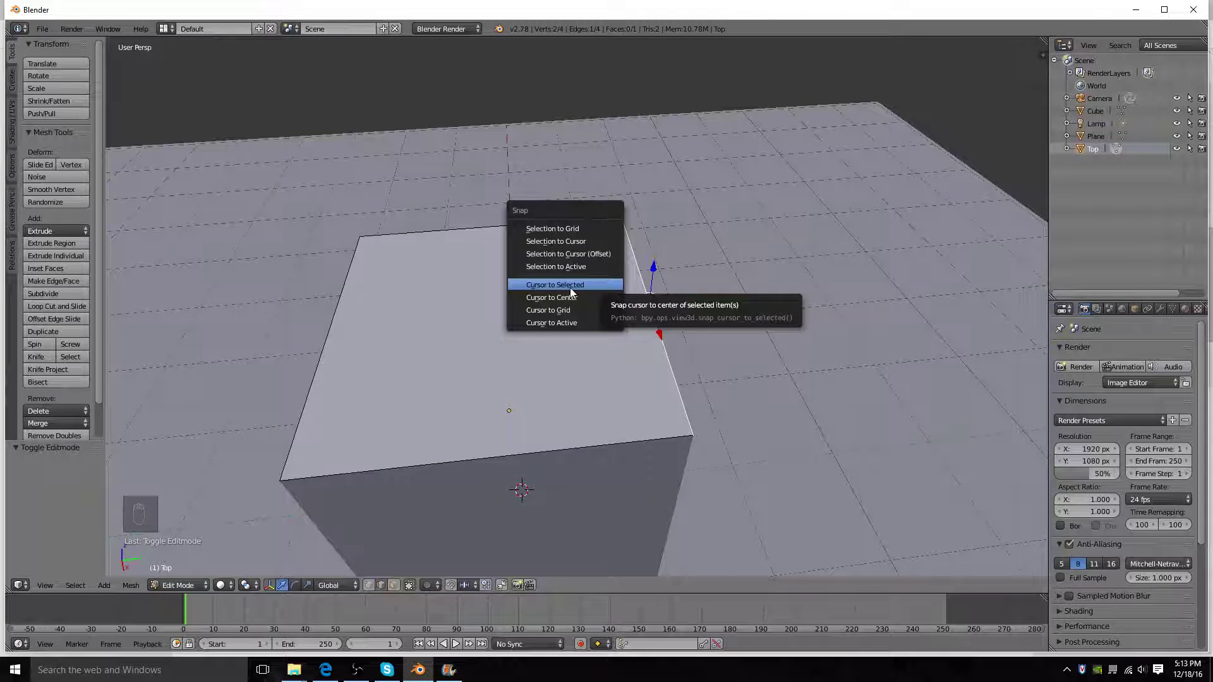
click(570, 292)
Try setting Origin to 3D Cursor while still in Edit Mode.
middle_drag(620, 280, 562, 277)
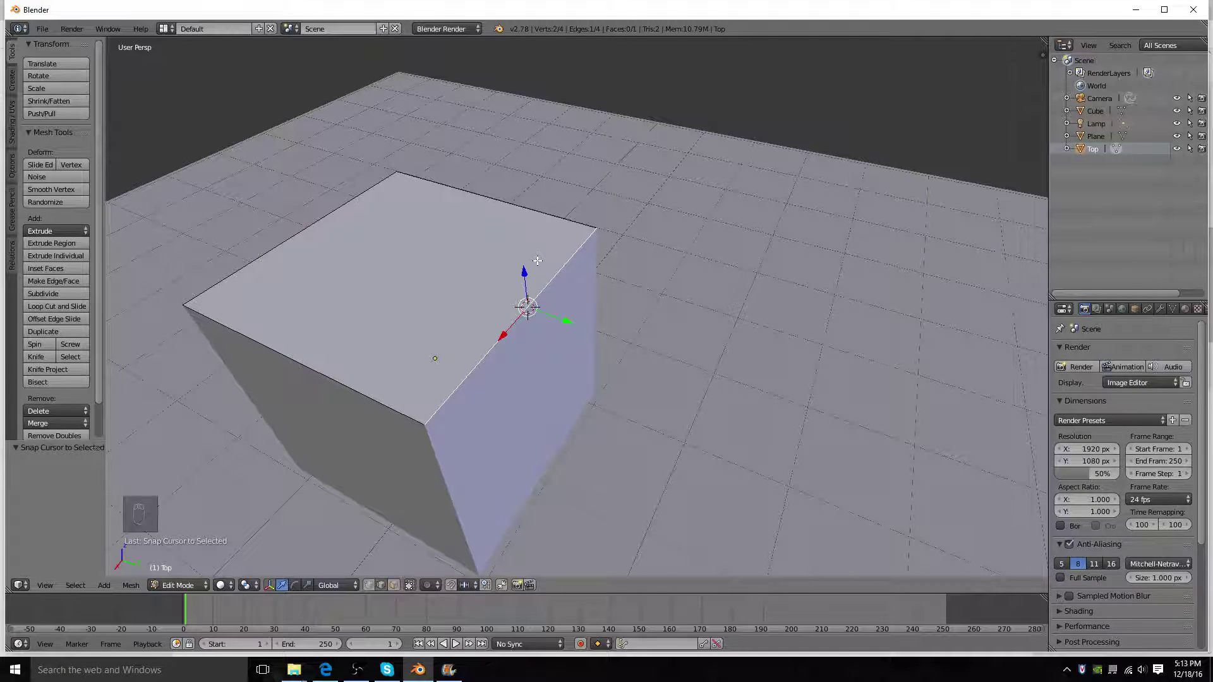
key(ctrl+alt+shift+c)
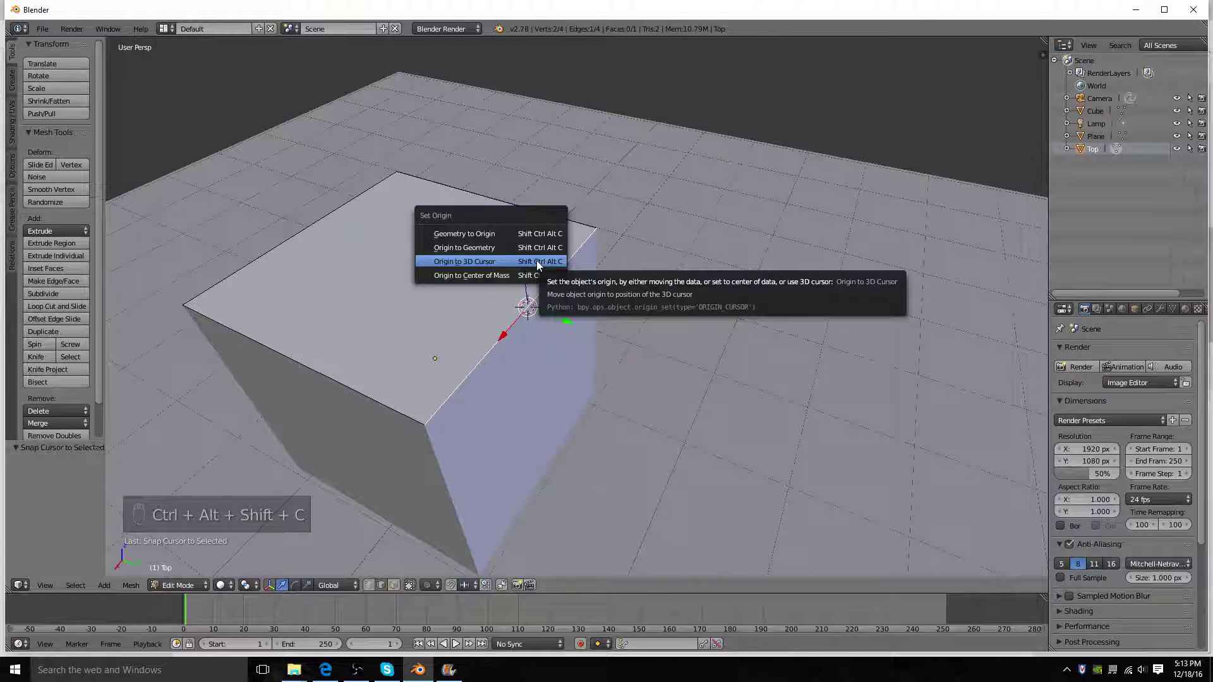
click(473, 262)
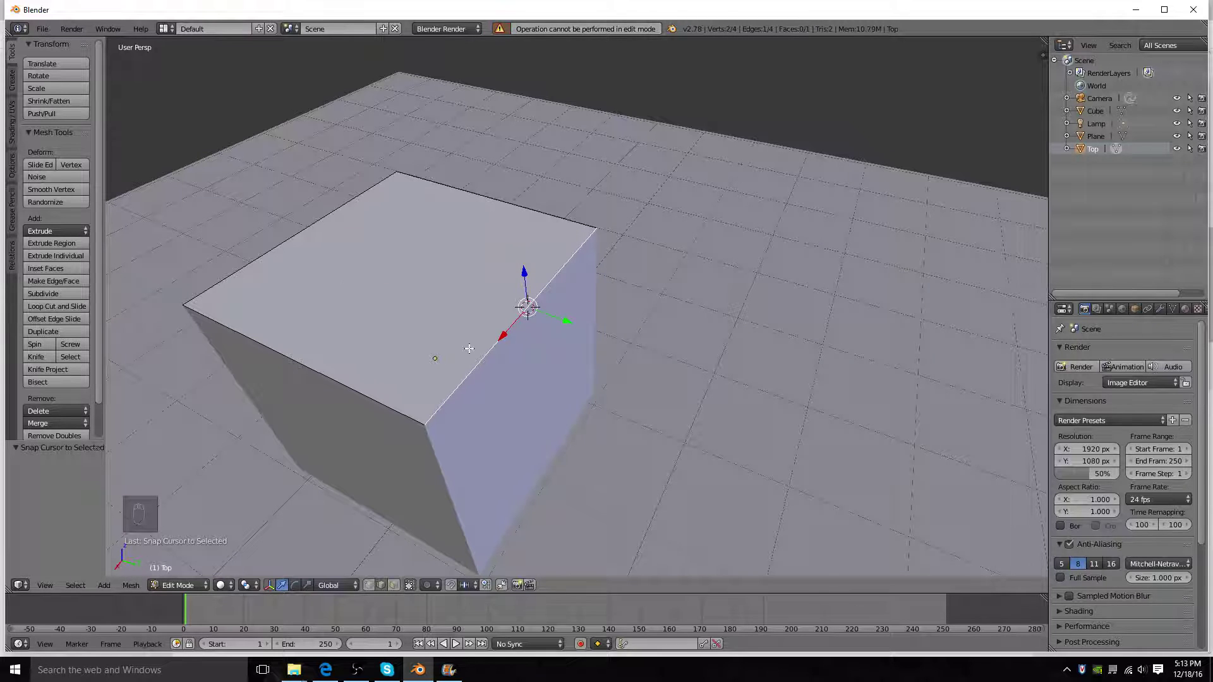
Back in Object Mode, set Top's origin to the 3D cursor on the hinge edge.
key(Tab)
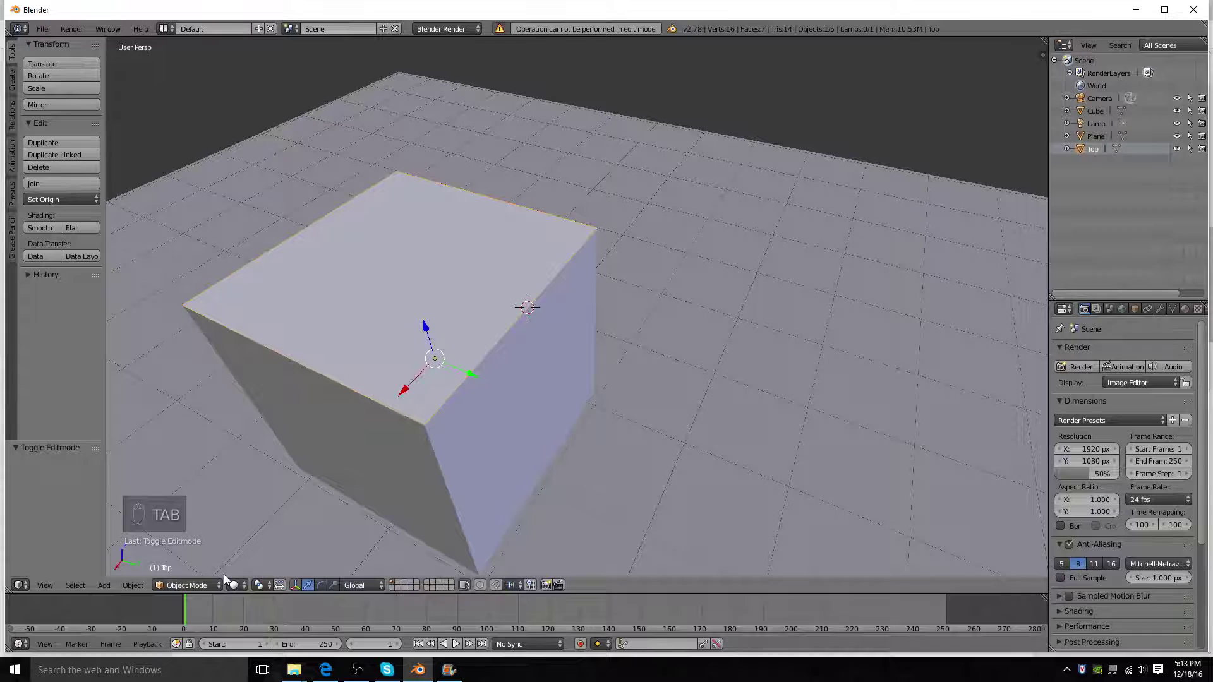
right_click(411, 312)
key(ctrl+alt+shift+c)
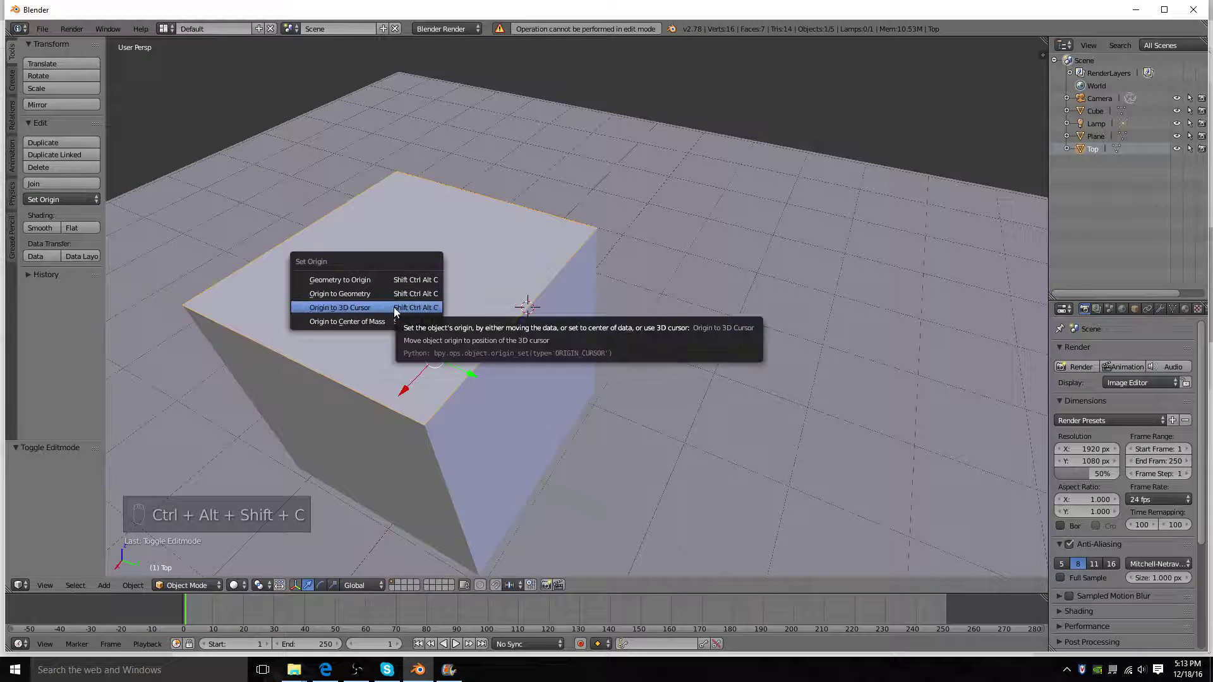
click(393, 308)
middle_drag(413, 283, 454, 279)
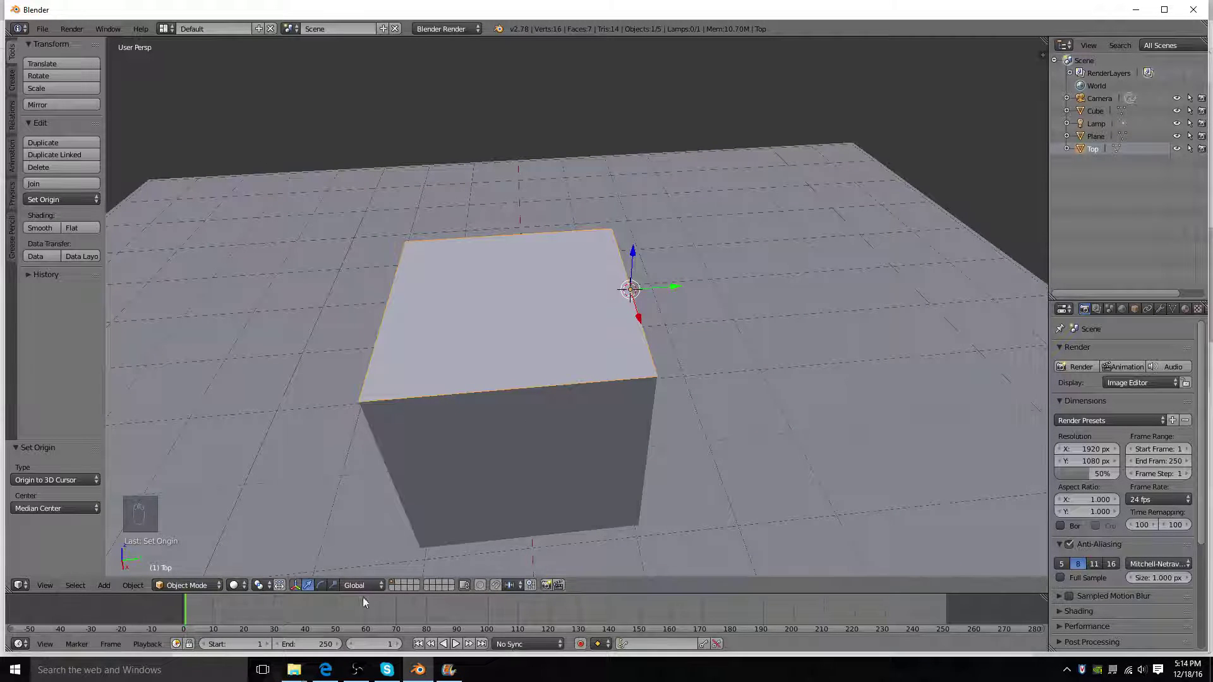
Set the timeline end frame to 80.
click(319, 644)
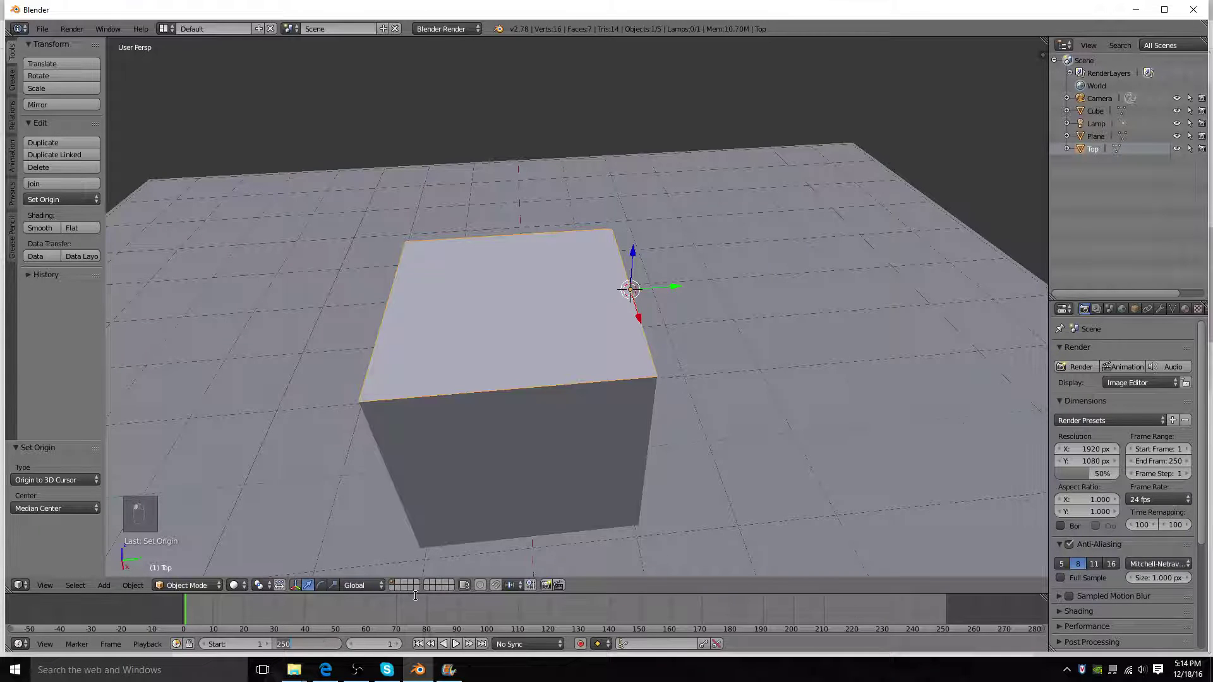
text(80)
key(Return)
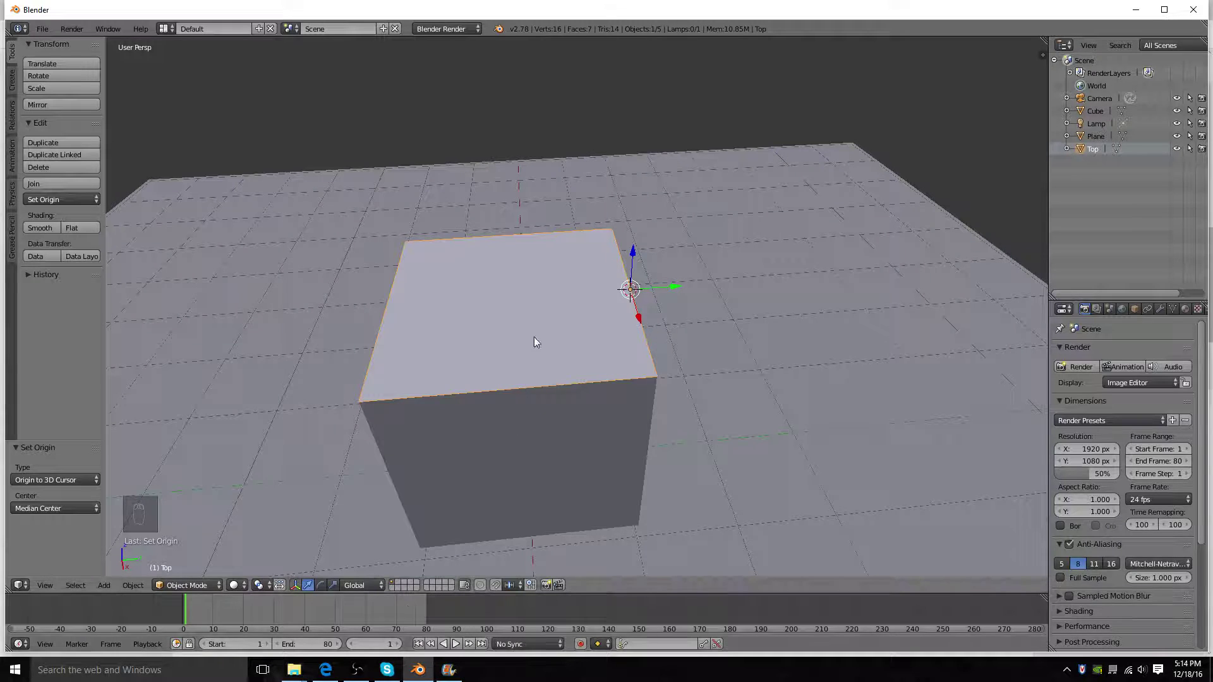
Select Top and insert a LocRotScale keyframe at frame 1.
key(a)
key(a)
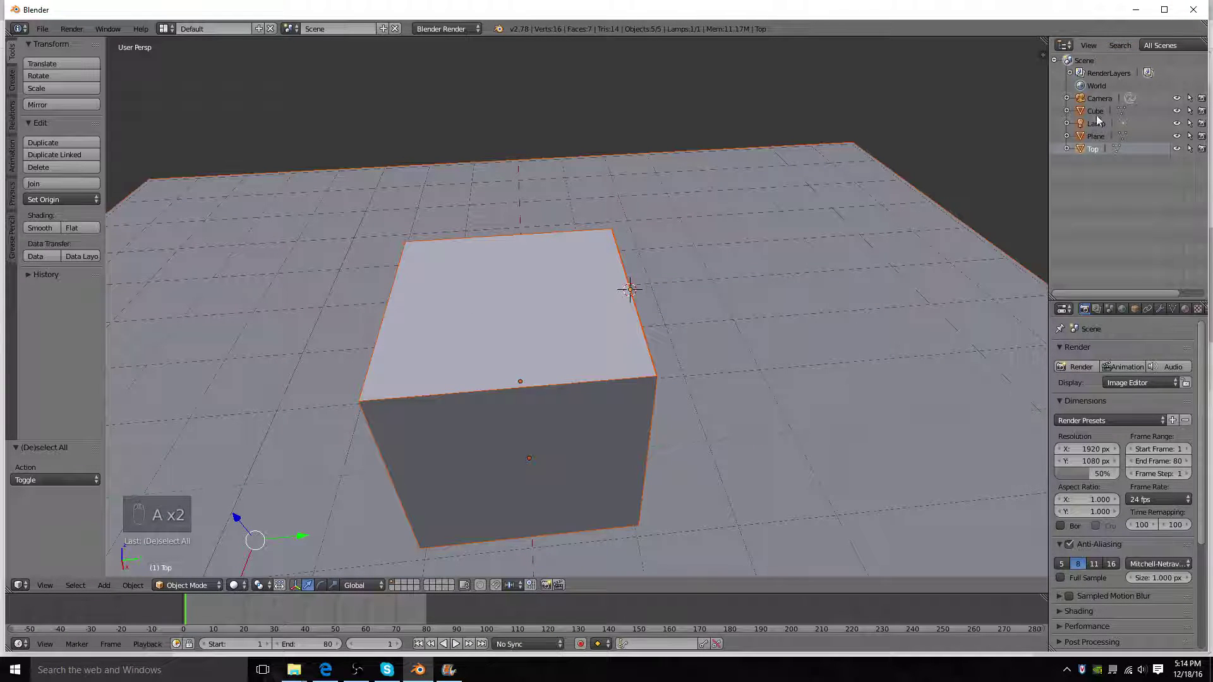
click(1095, 150)
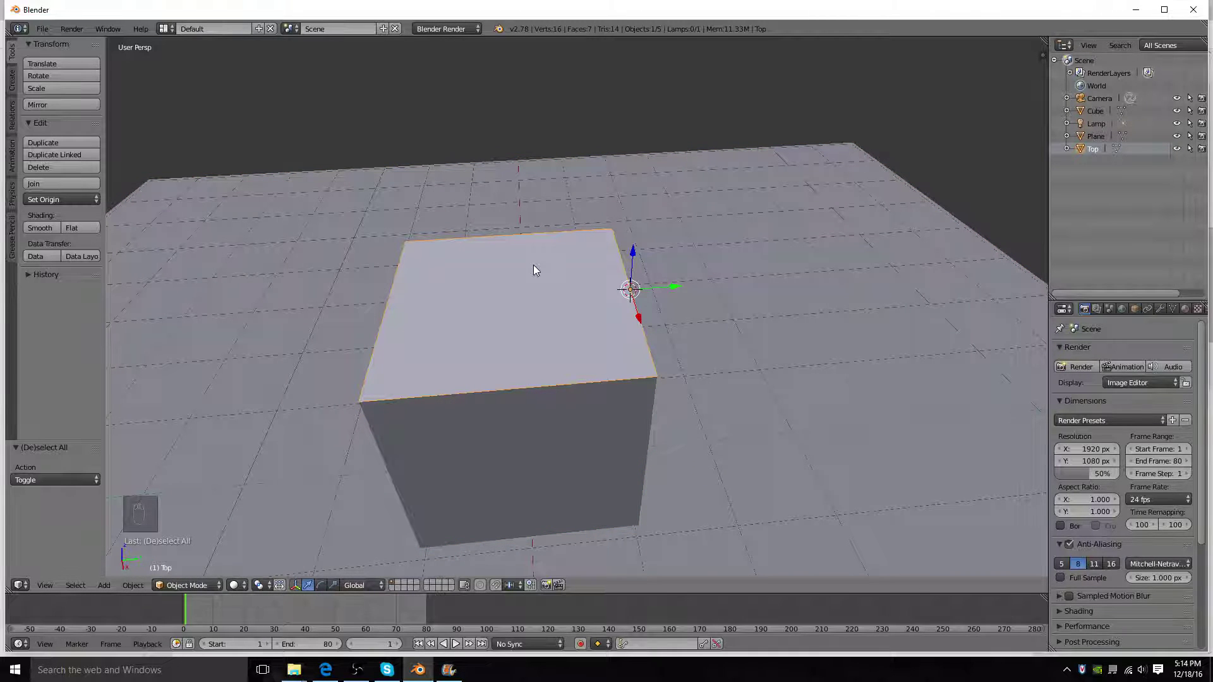
key(i)
key(i)
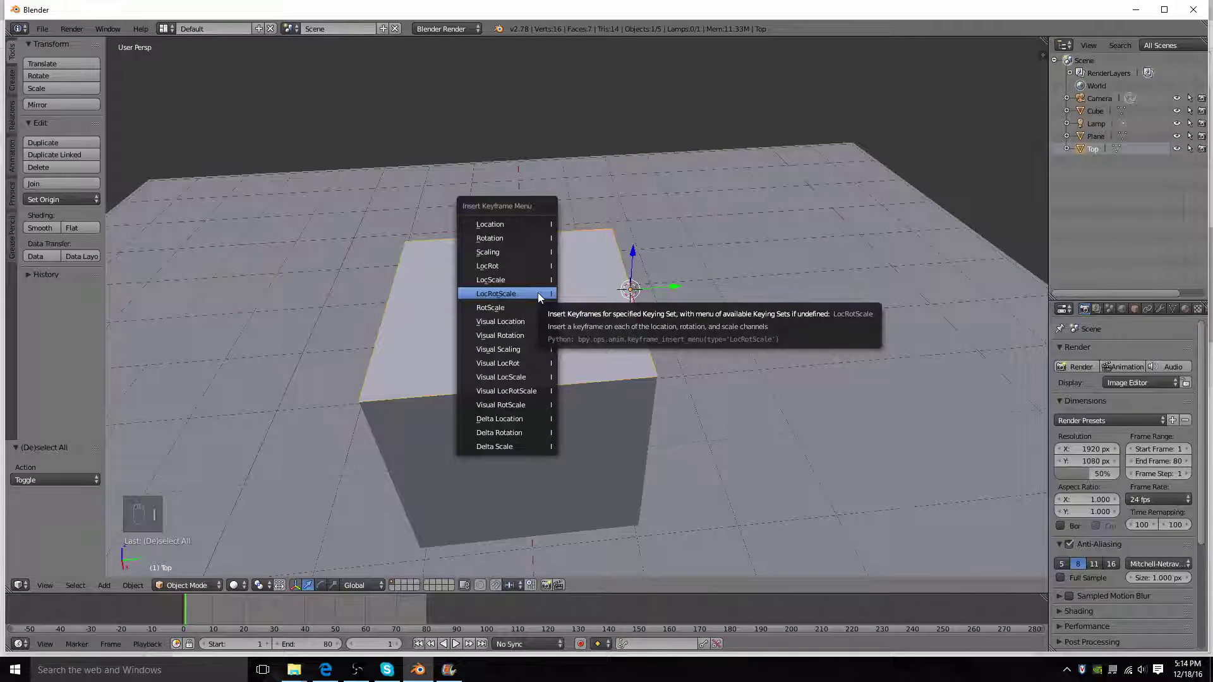
click(538, 296)
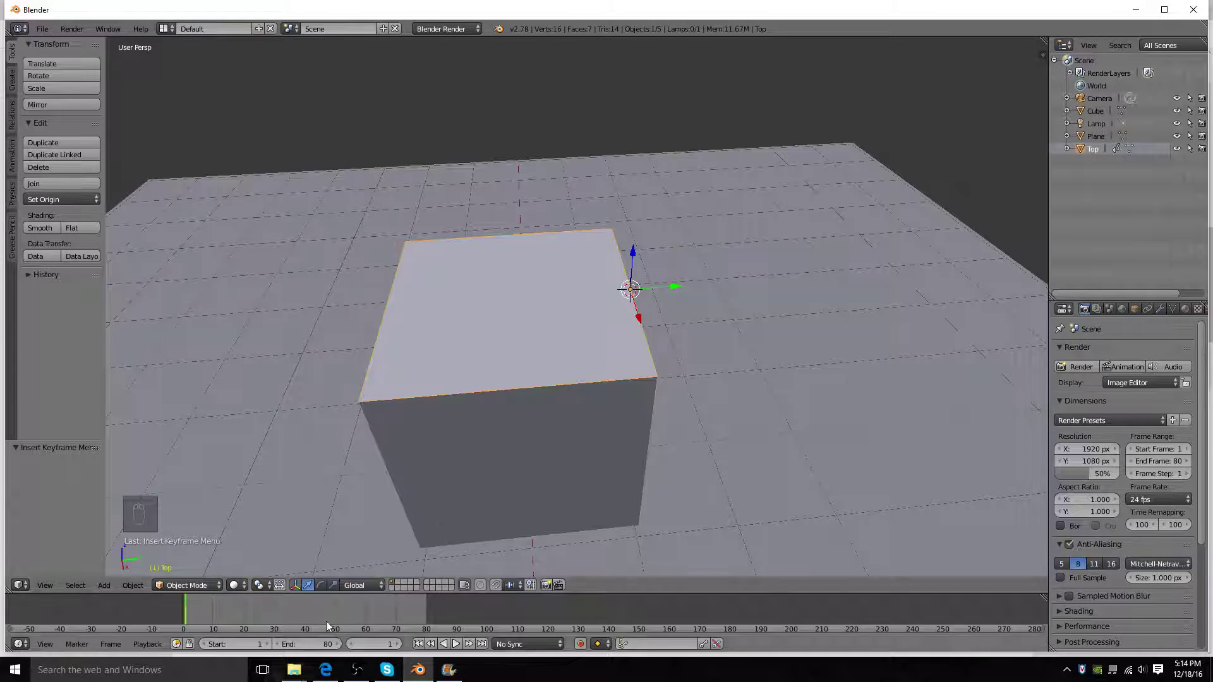
Set the current frame to 80, the lid's fully open frame.
click(425, 612)
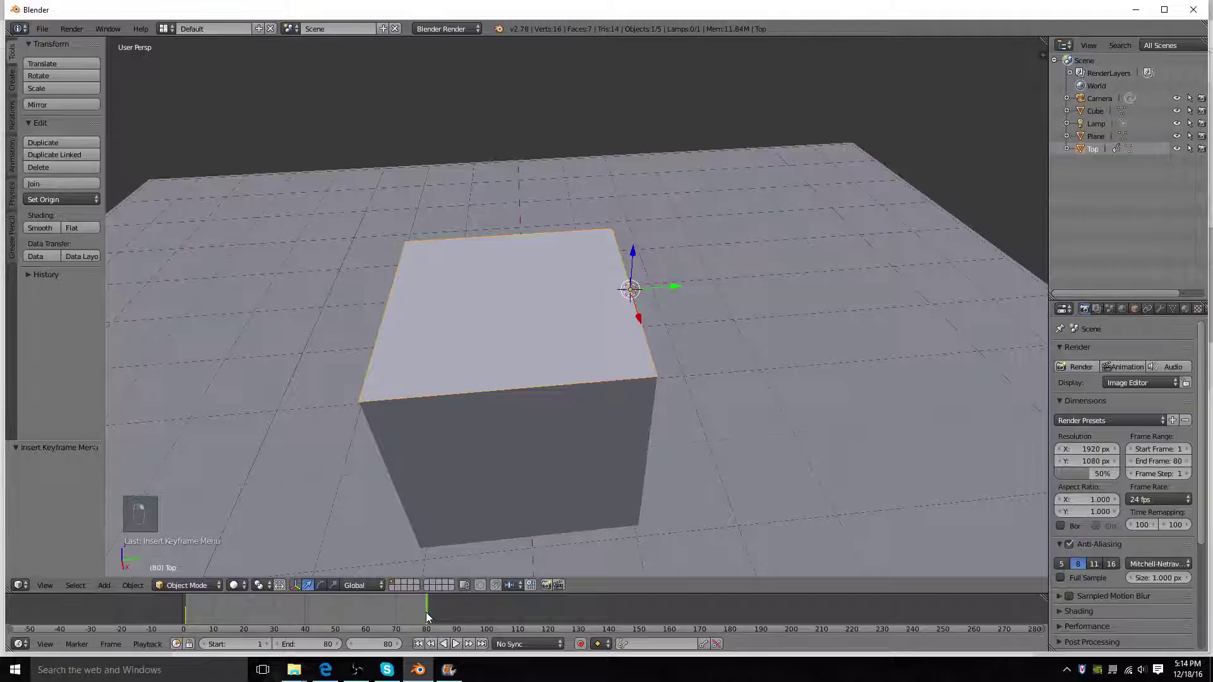
drag(425, 612, 363, 622)
click(384, 645)
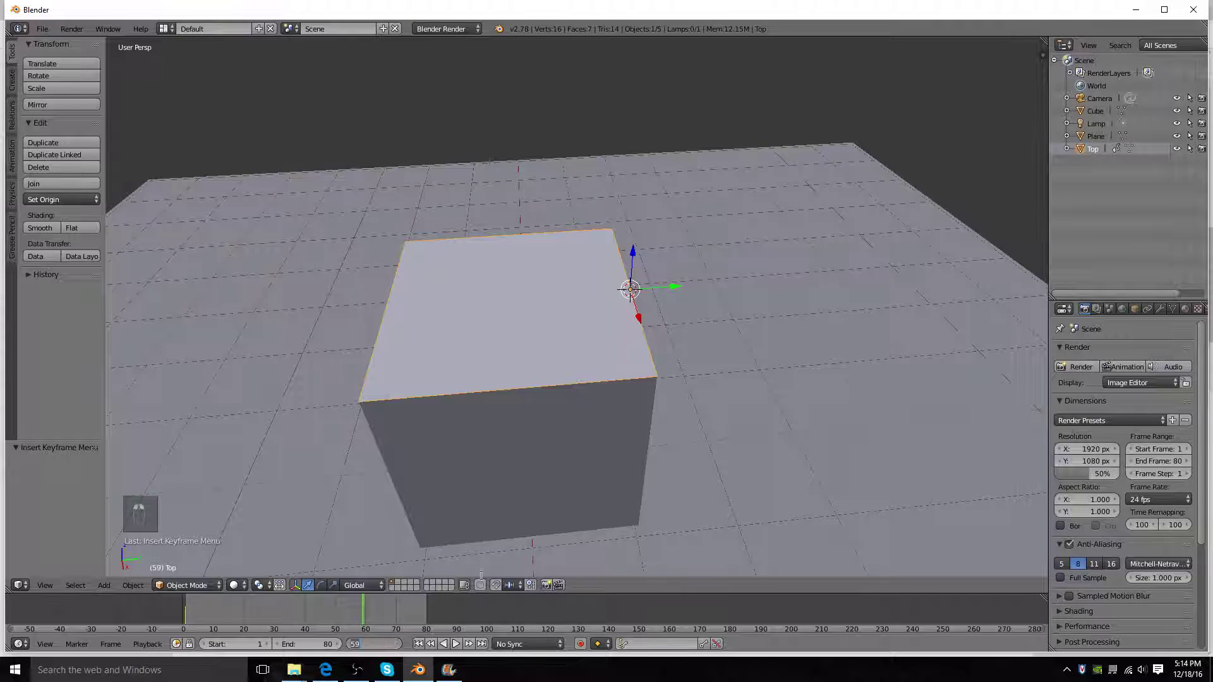
text(80)
key(Return)
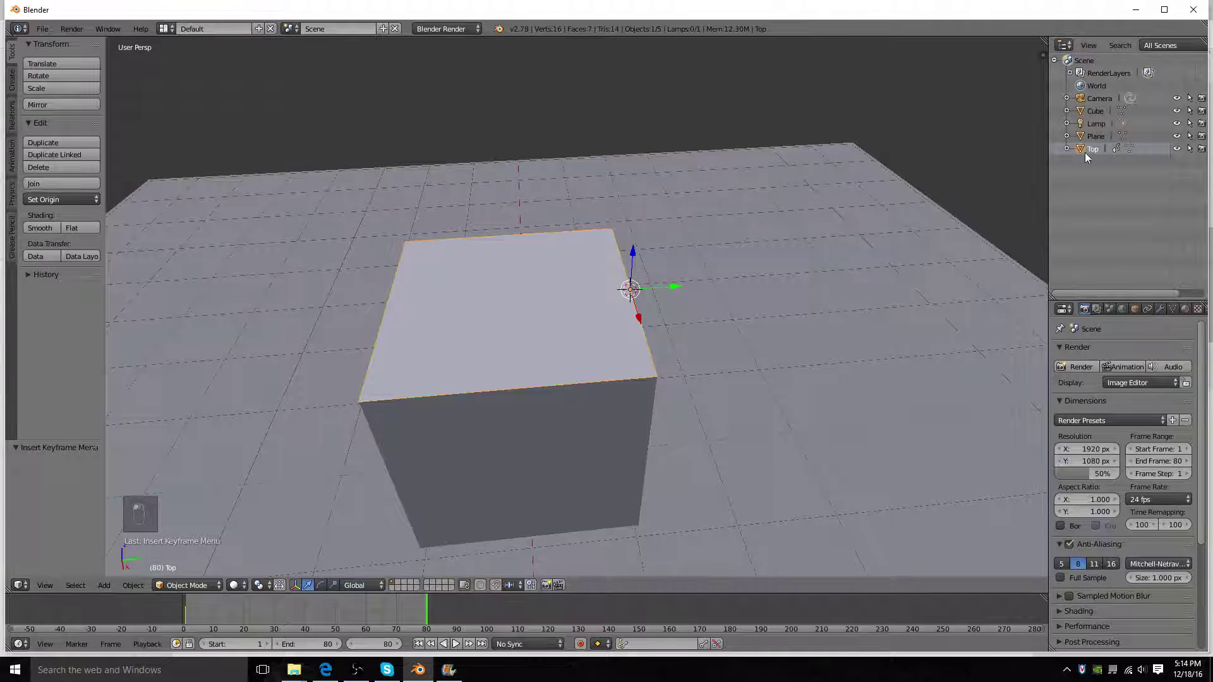
Place the 3D cursor on the Top object's top face from edit mode.
middle_drag(420, 281, 427, 271)
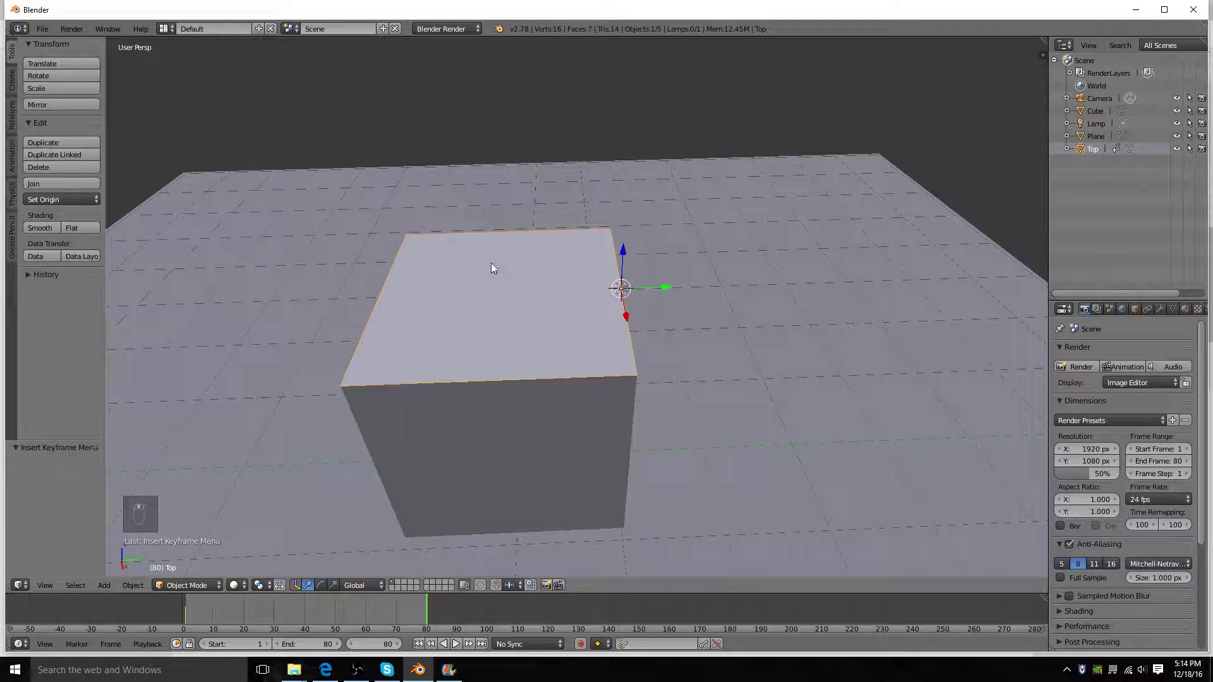
key(Tab)
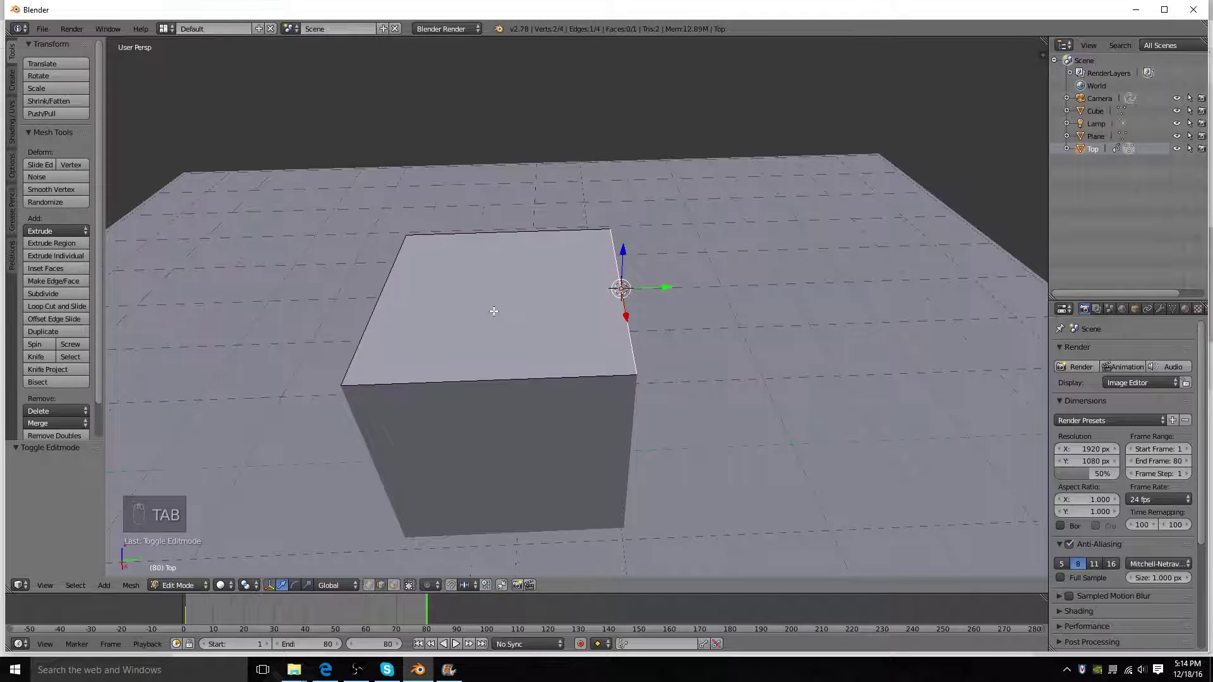
click(525, 284)
key(Tab)
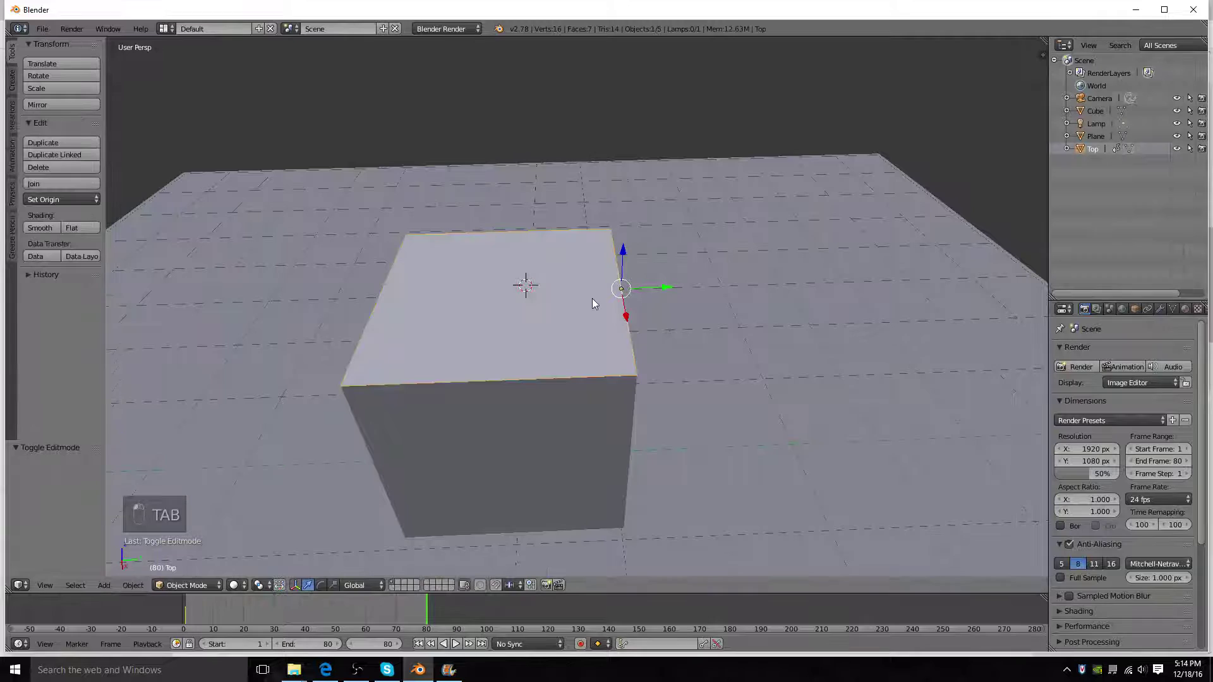
Swing the Top lid open by rotating it -265.166° about the global X axis.
key(r)
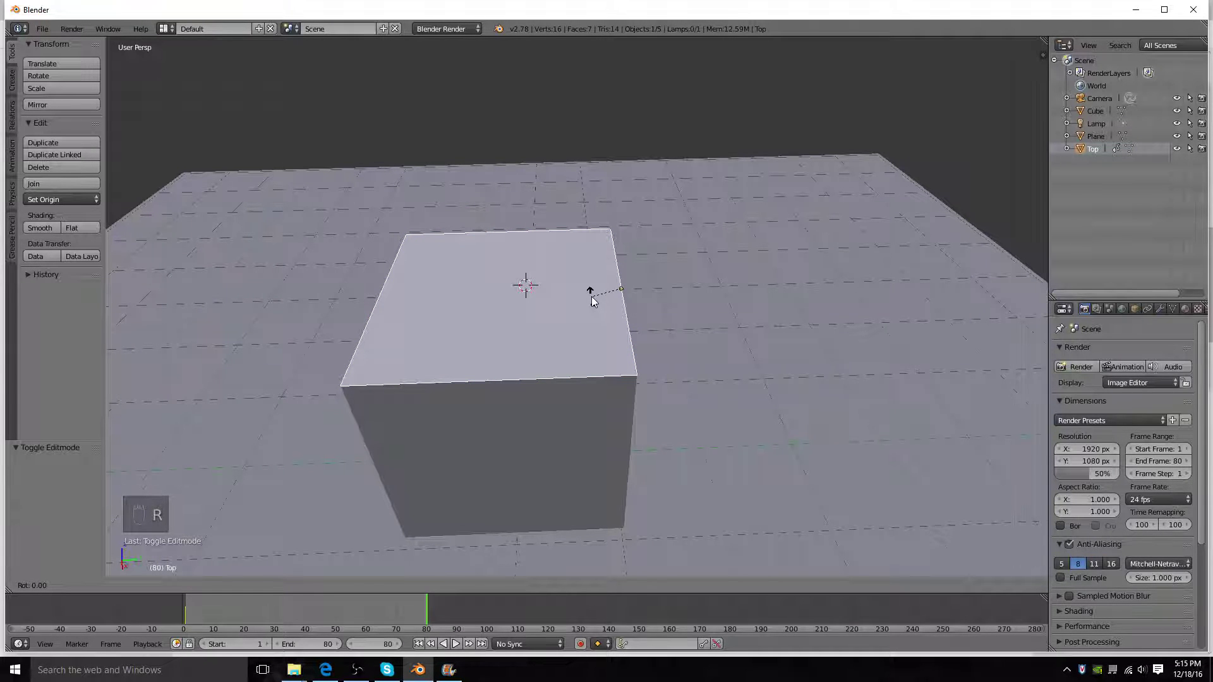
key(x)
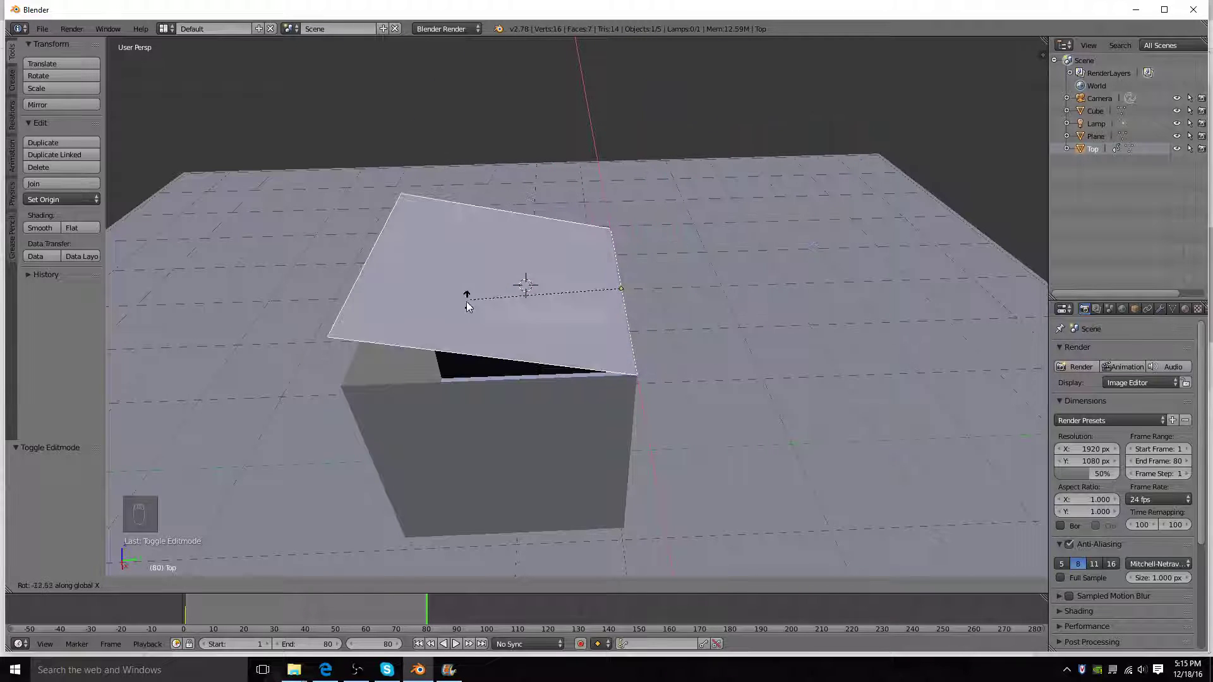
click(468, 340)
key(r)
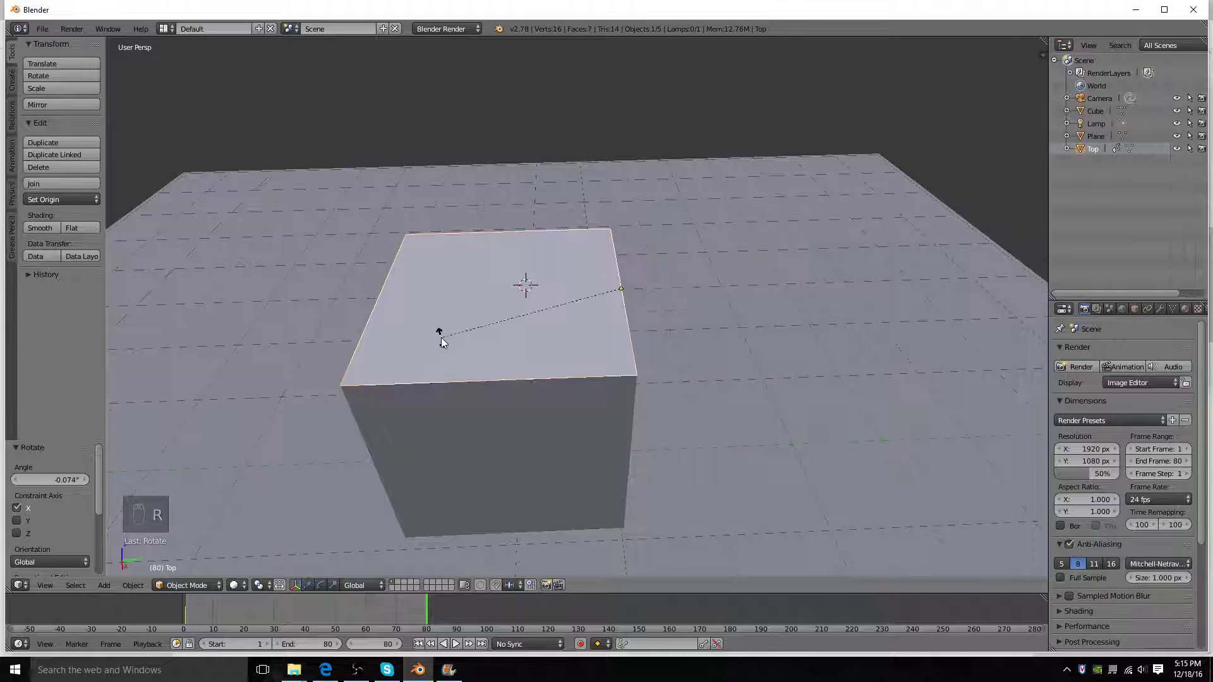
key(x)
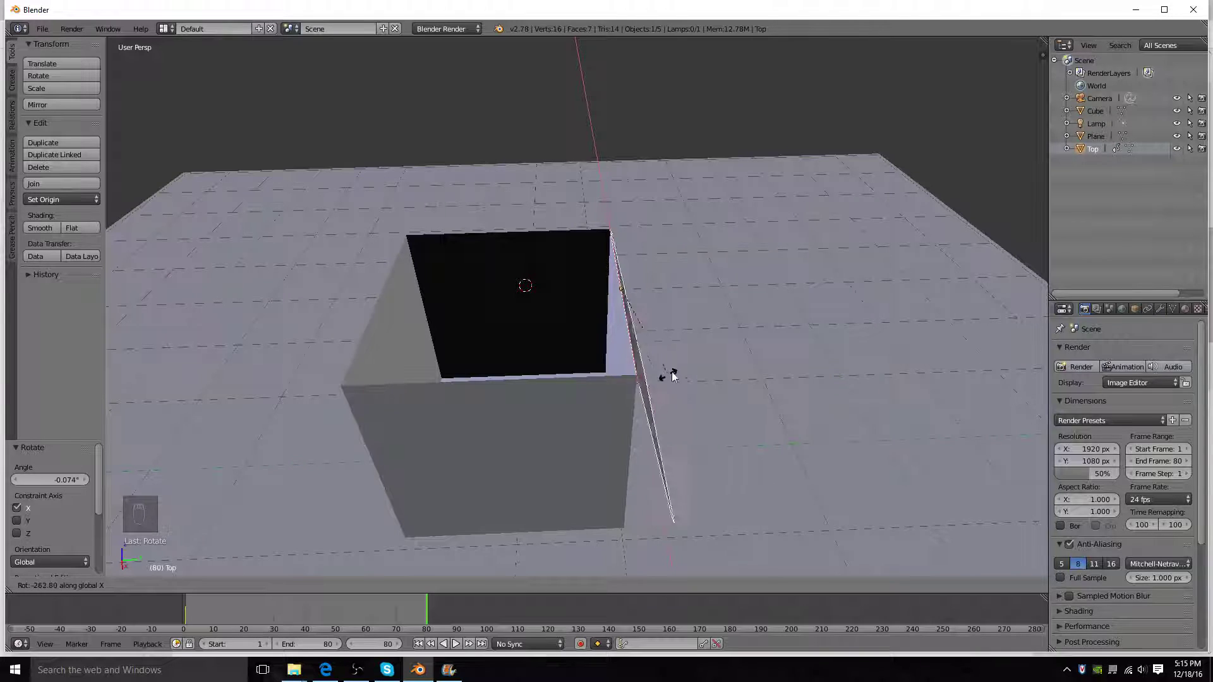
click(651, 369)
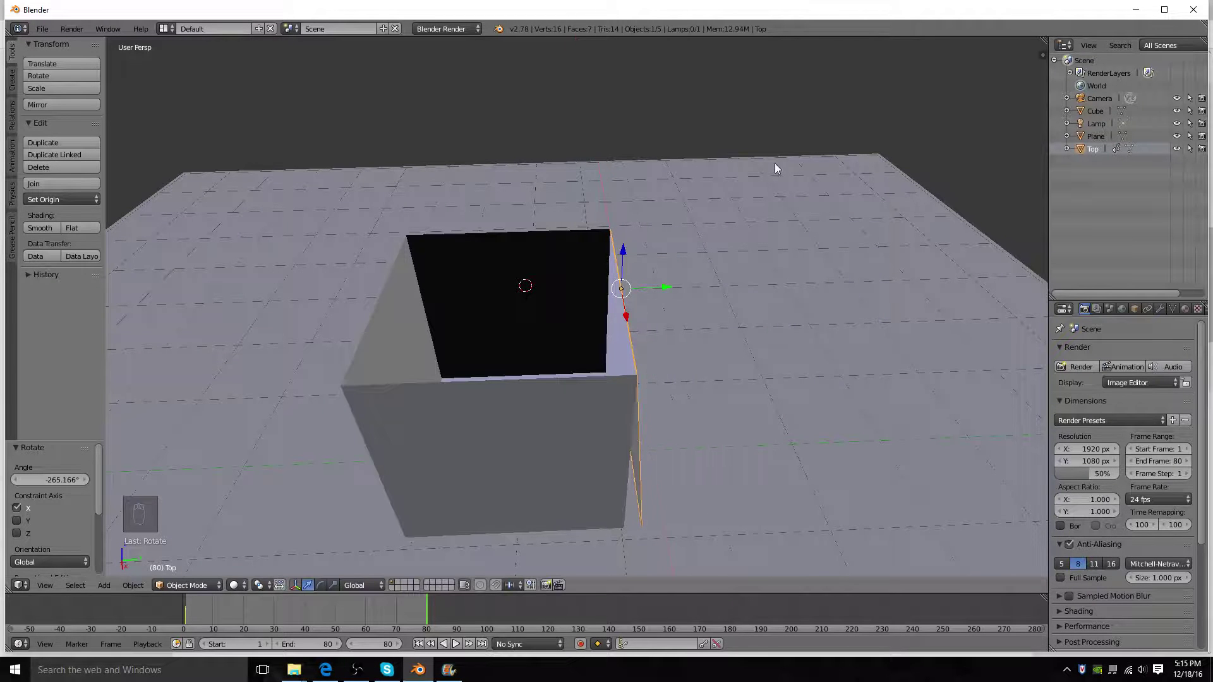
middle_drag(774, 163, 756, 154)
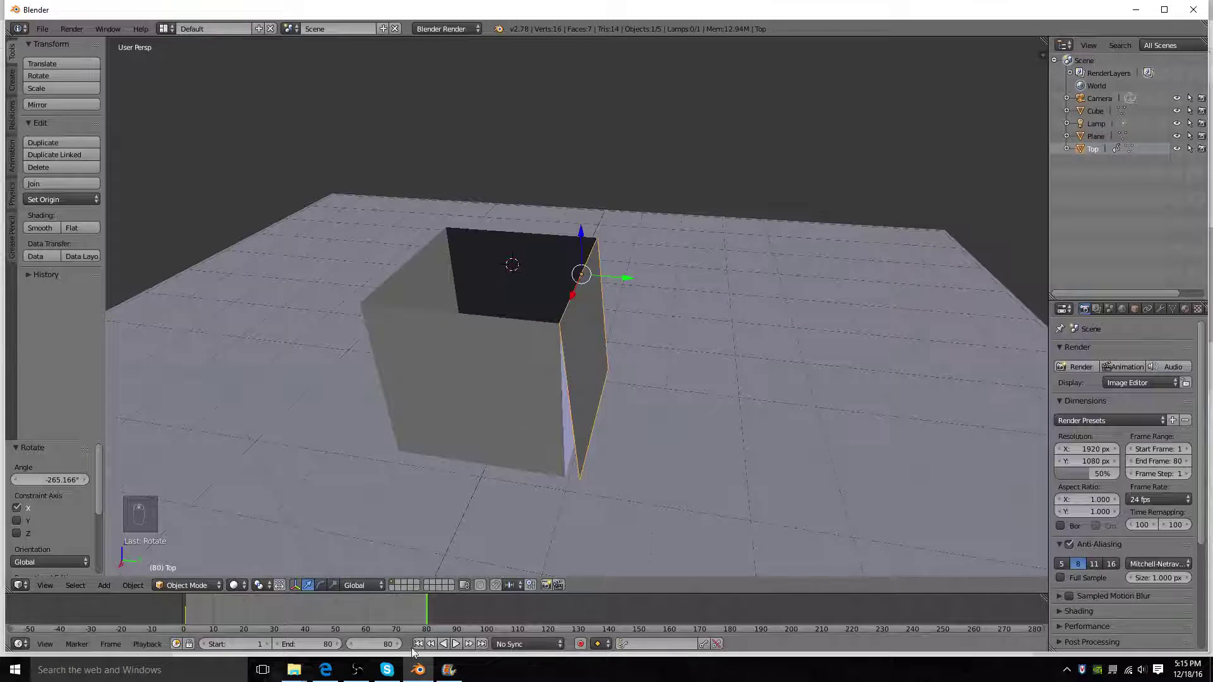
Insert a LocRotScale keyframe for the open lid at frame 80 and play the animation.
key(i)
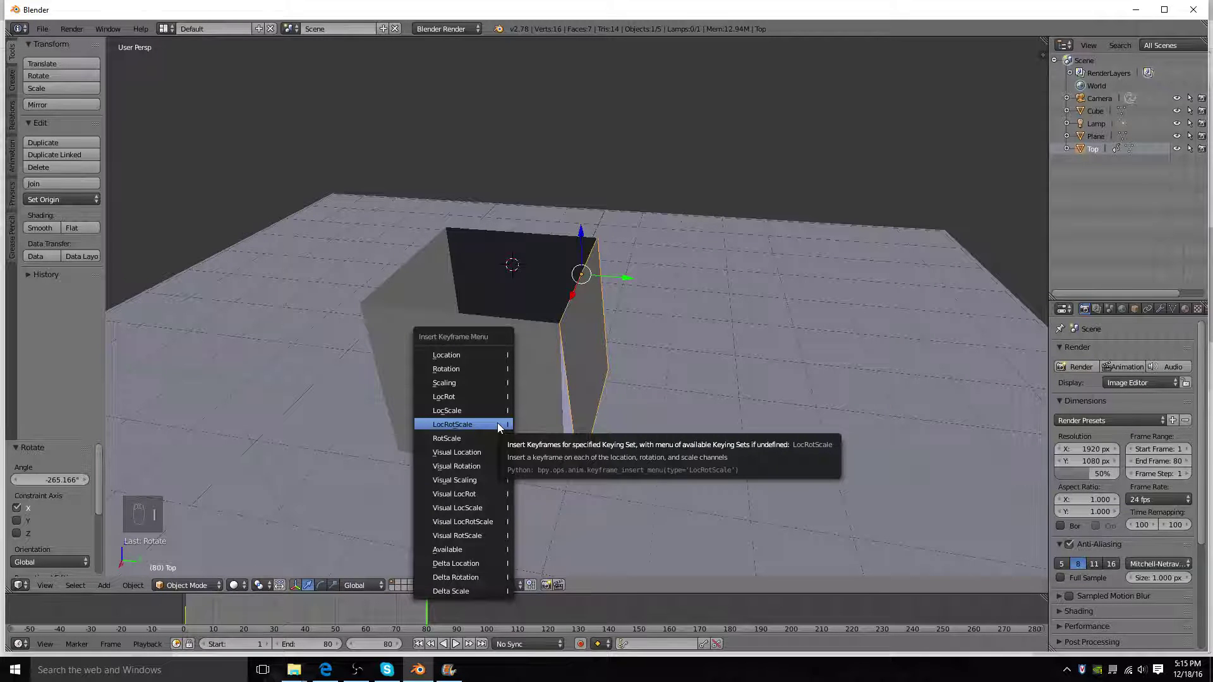
click(498, 425)
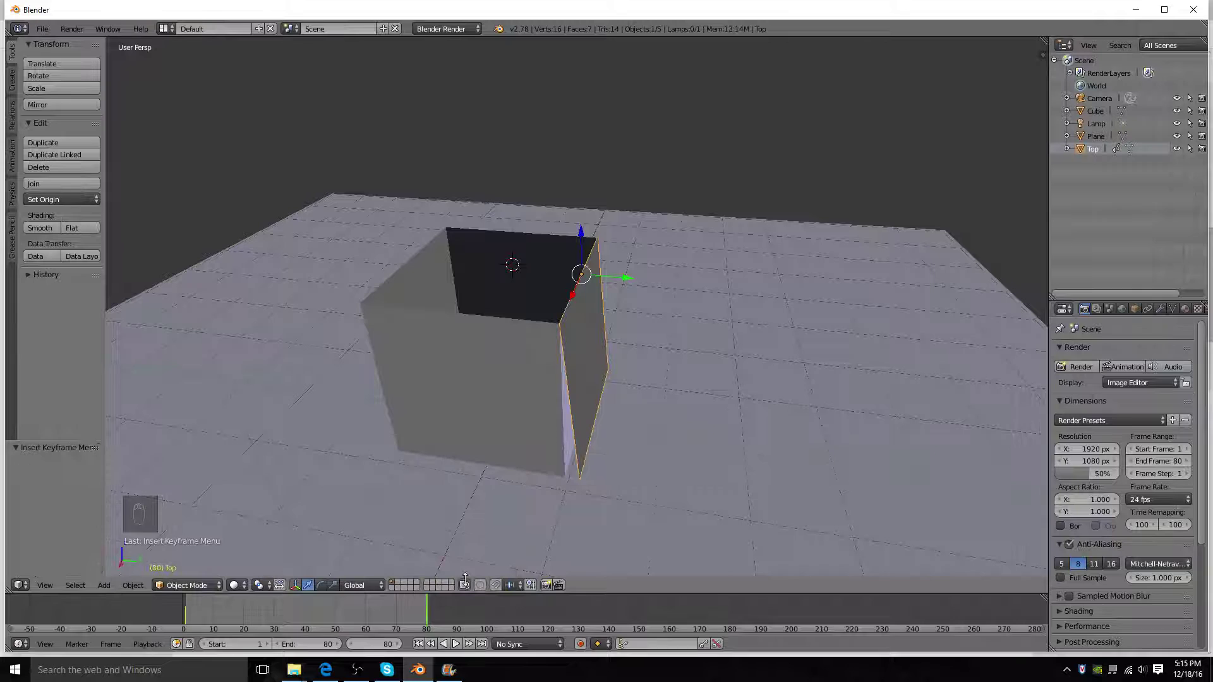
click(455, 644)
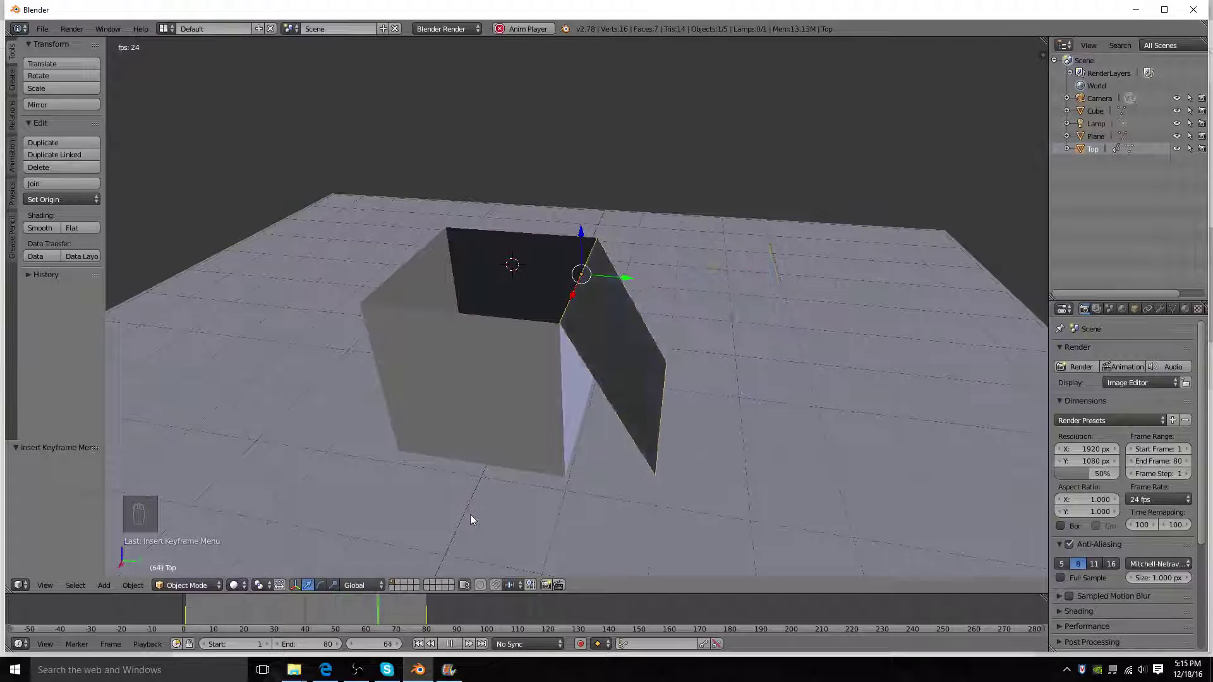
Pause playback at frame 72 with the lid hanging open, then switch windows.
middle_drag(551, 317, 612, 277)
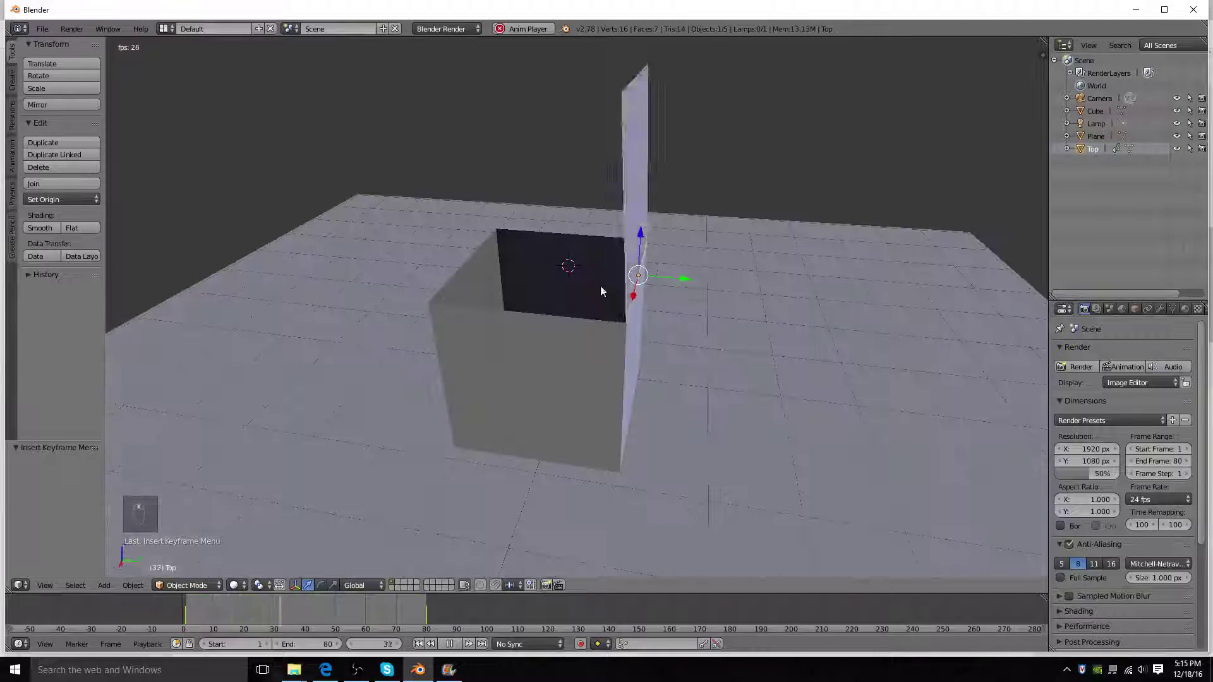
click(451, 645)
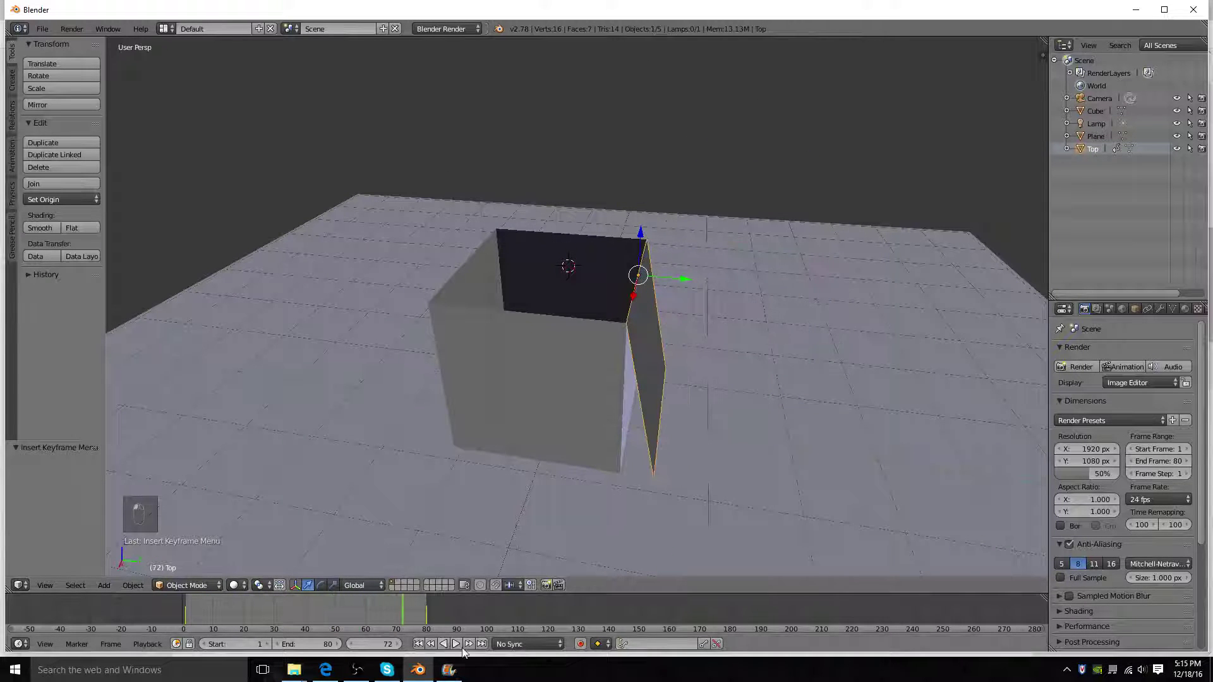
key(alt+Tab)
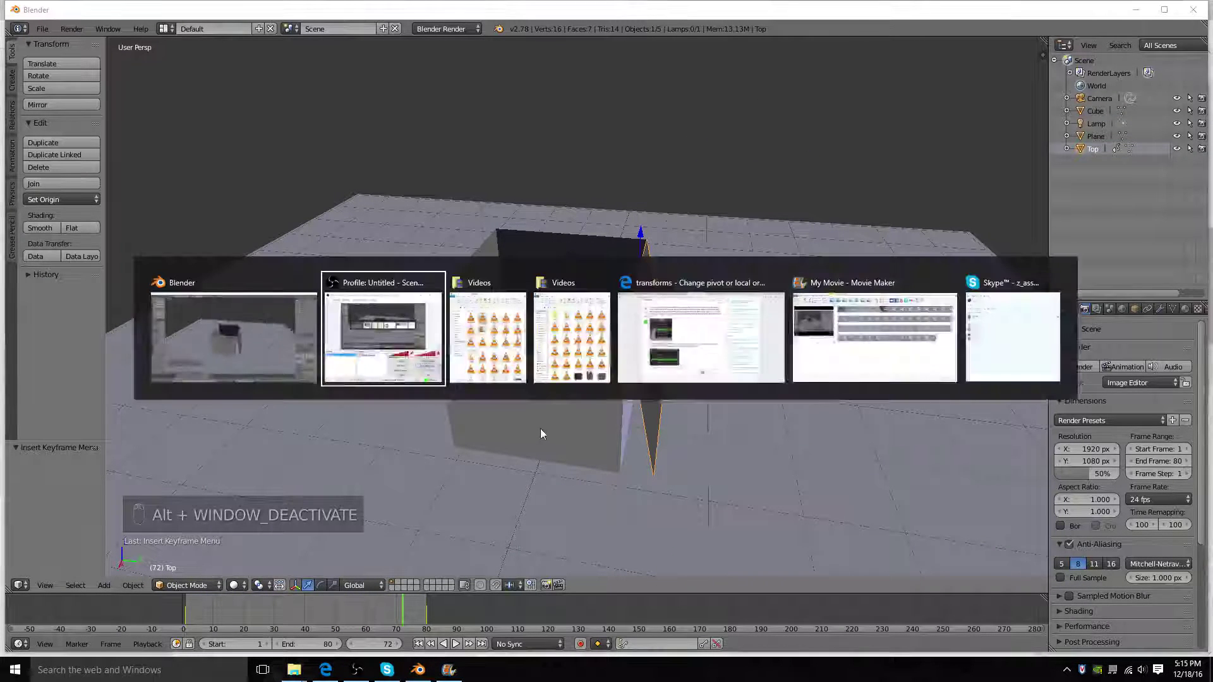